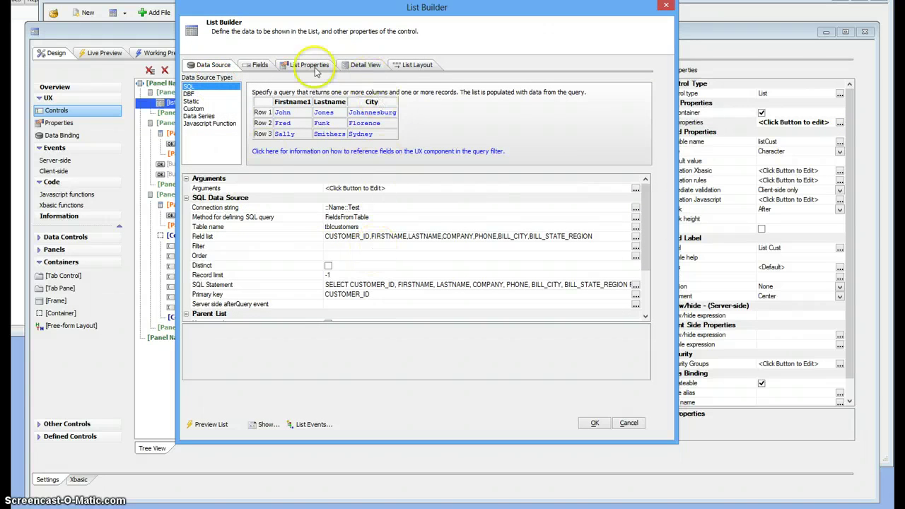
Step: Review the customer list's data source, fields, detail view and column layout definitions in the List Builder
left_click(260, 64)
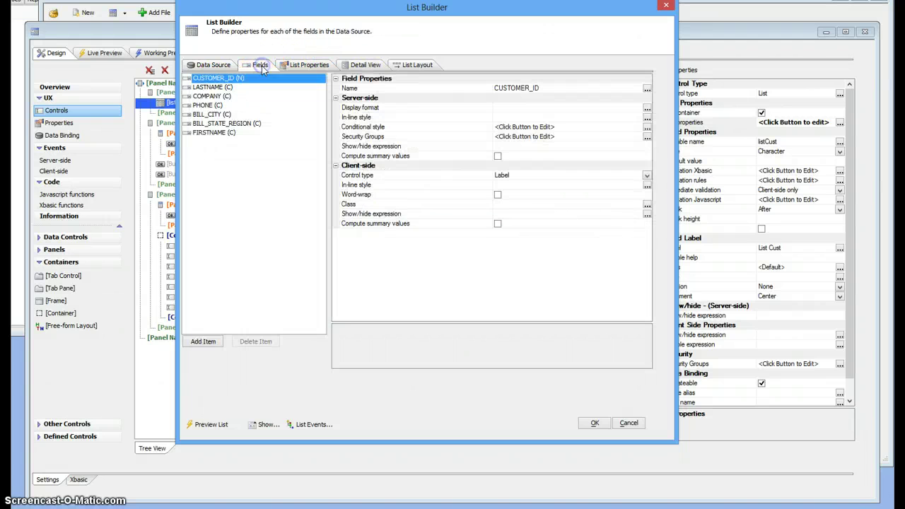
left_click(210, 64)
left_click(353, 244)
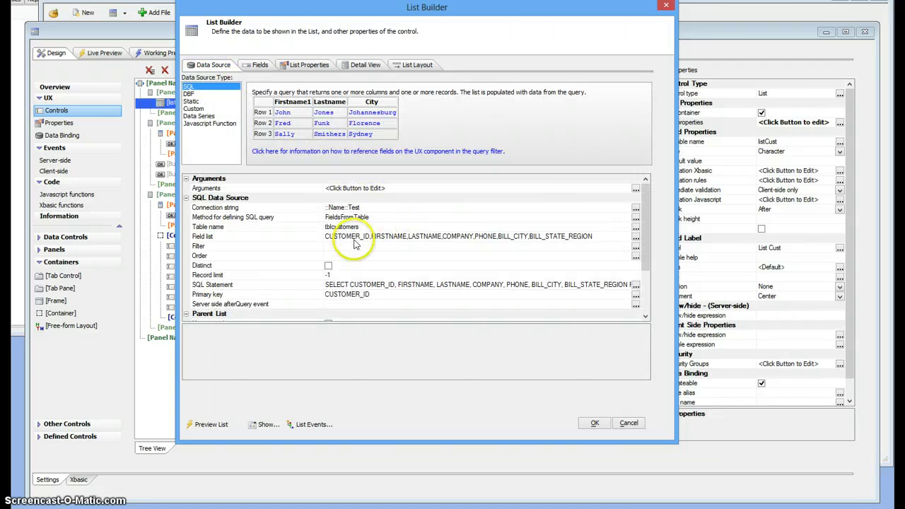
left_click(262, 65)
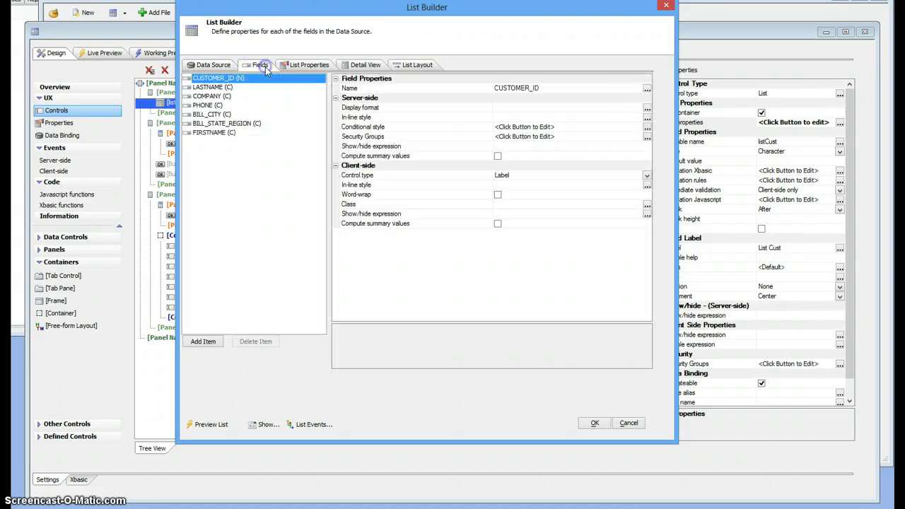
left_click(313, 65)
left_click(367, 65)
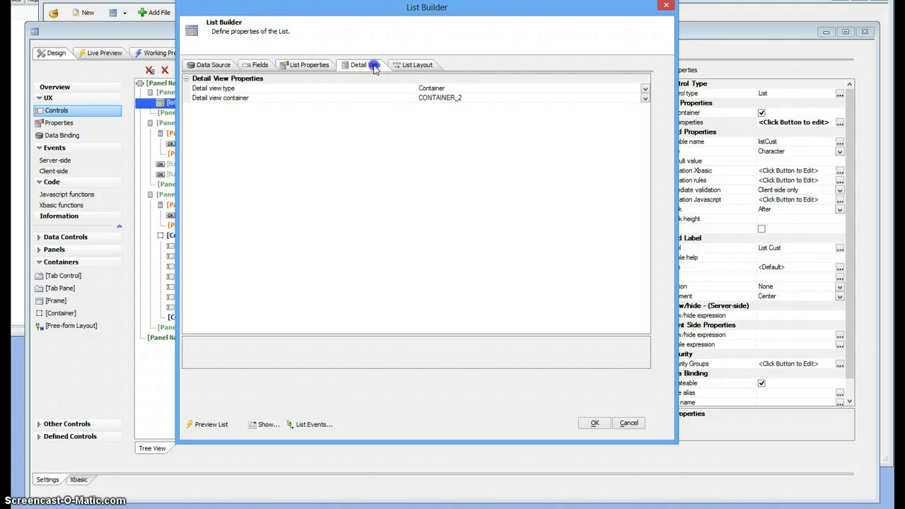
left_click(425, 65)
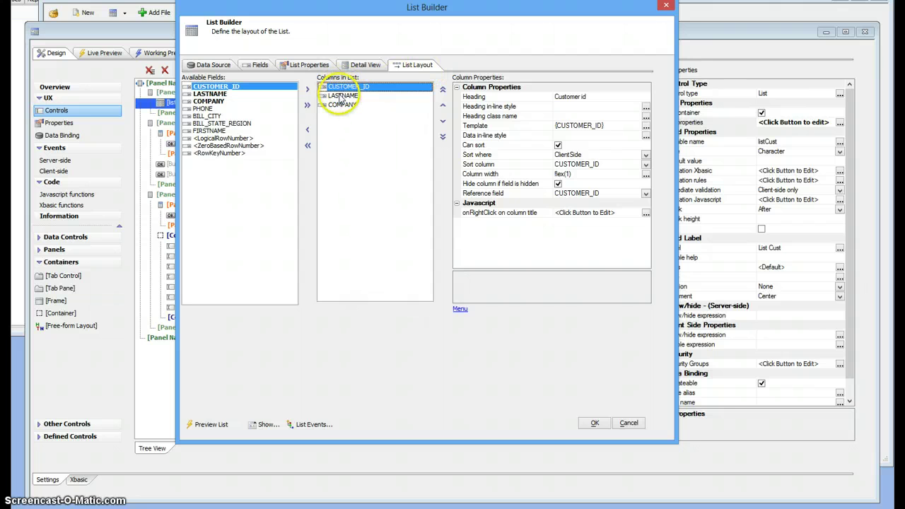
left_click(361, 65)
Step: Check the list's "Has detail view" property in the Detail view section of its list properties
left_click(309, 64)
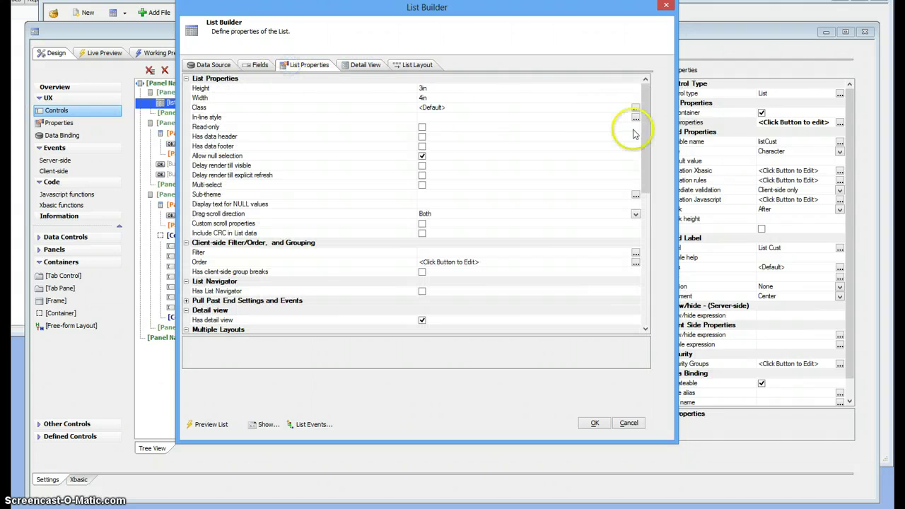
left_click_drag(645, 137, 650, 196)
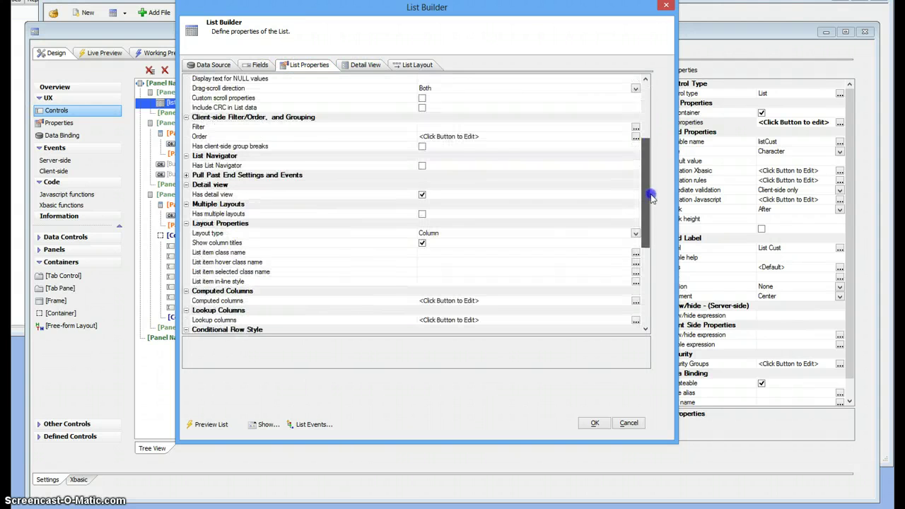
left_click(422, 194)
left_click(422, 194)
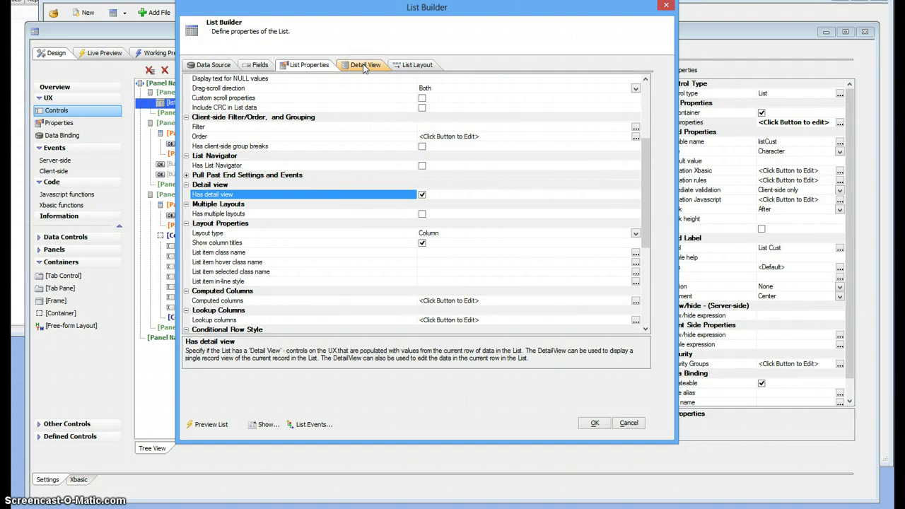
Step: Examine the options for the list's detail view type and detail view container, and close the List Builder
left_click(364, 66)
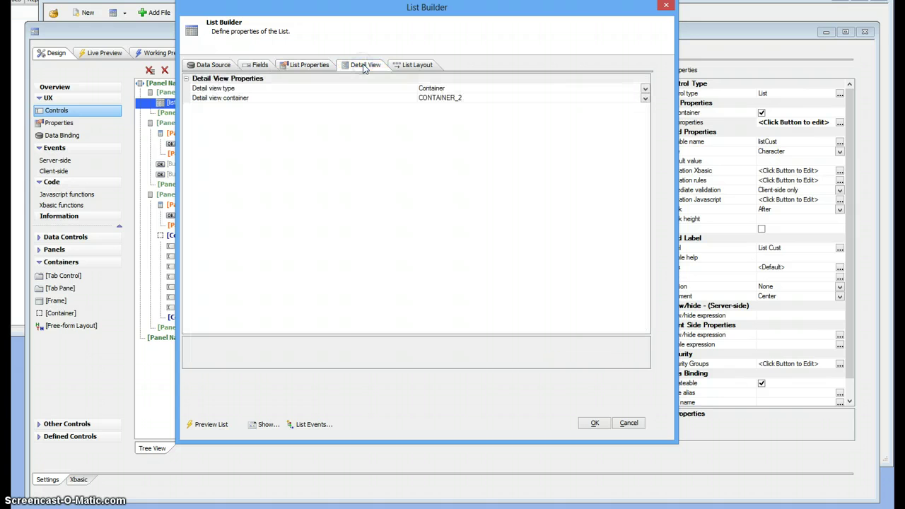
left_click(644, 88)
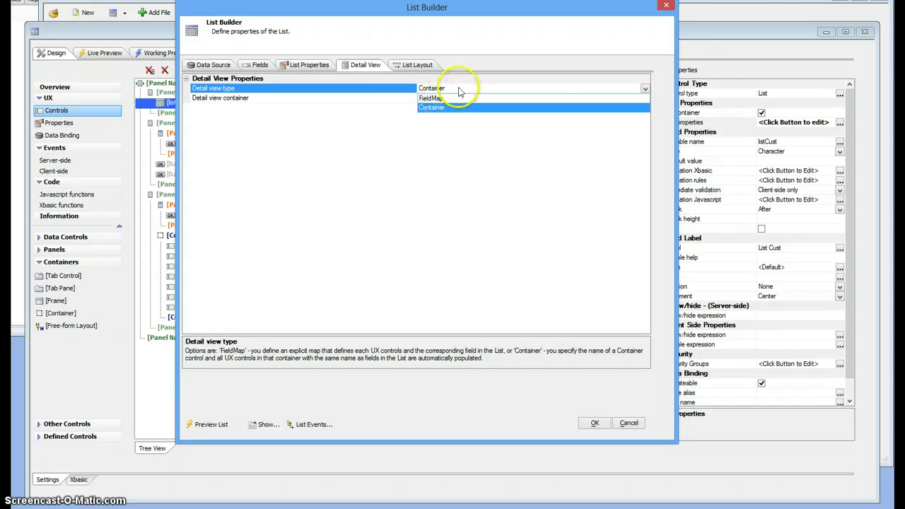
left_click(645, 89)
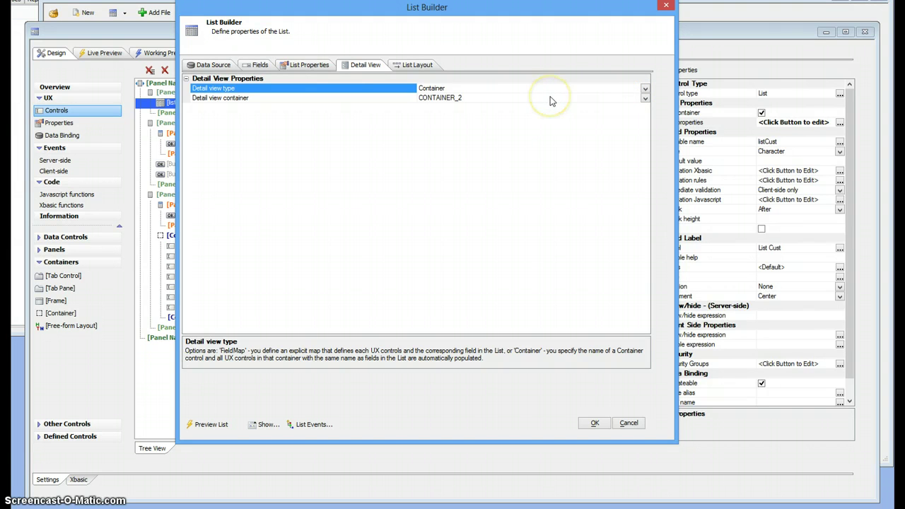
left_click(644, 99)
left_click(644, 97)
left_click(600, 89)
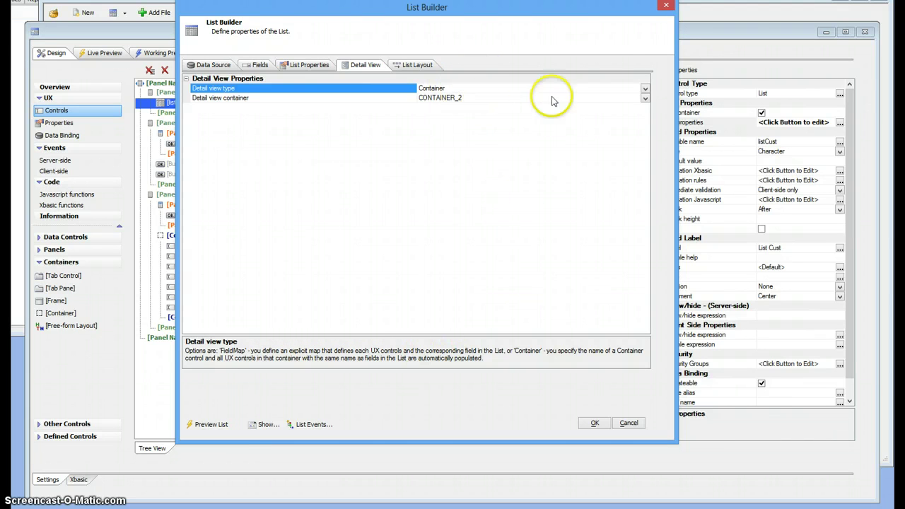
left_click(645, 89)
left_click(644, 91)
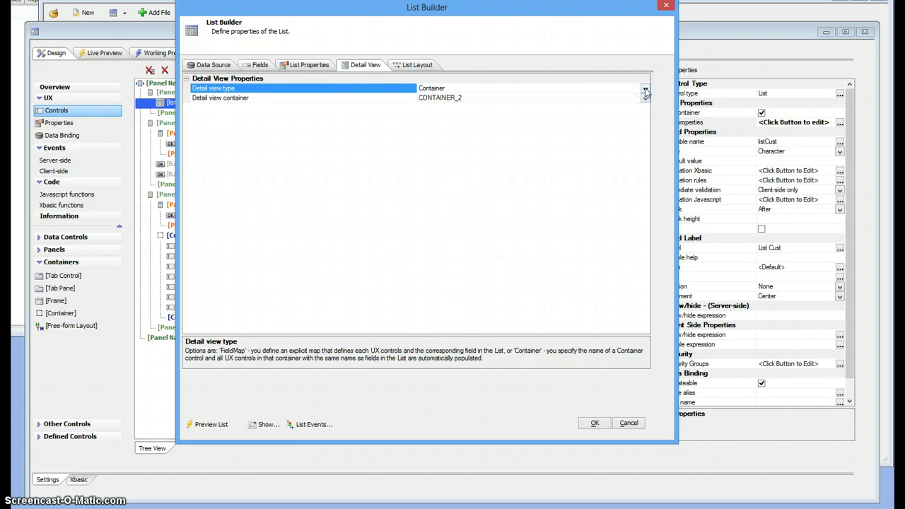
left_click(593, 423)
Step: Inspect CONTAINER_2 and each field control inside it, from CUSTOMER_ID through BILL_STATE_REGION, comparing their variable names with the list fields
left_click(200, 235)
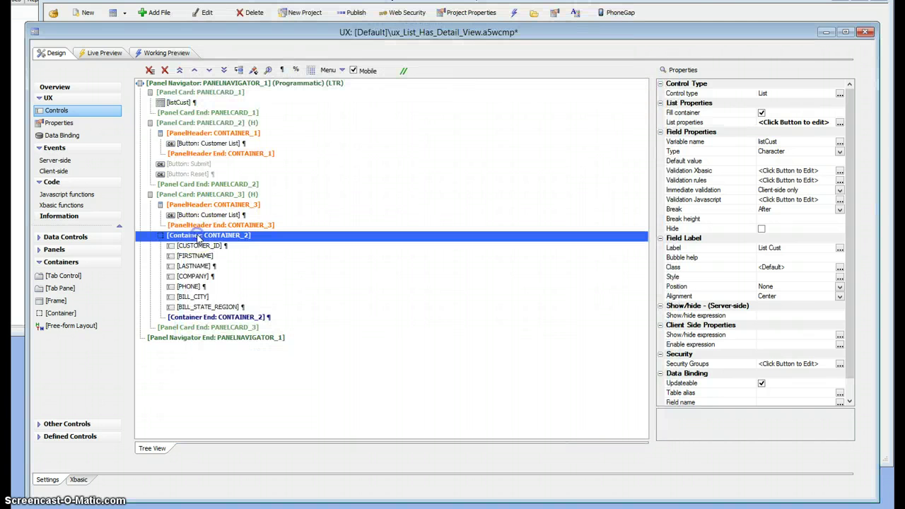
left_click(200, 247)
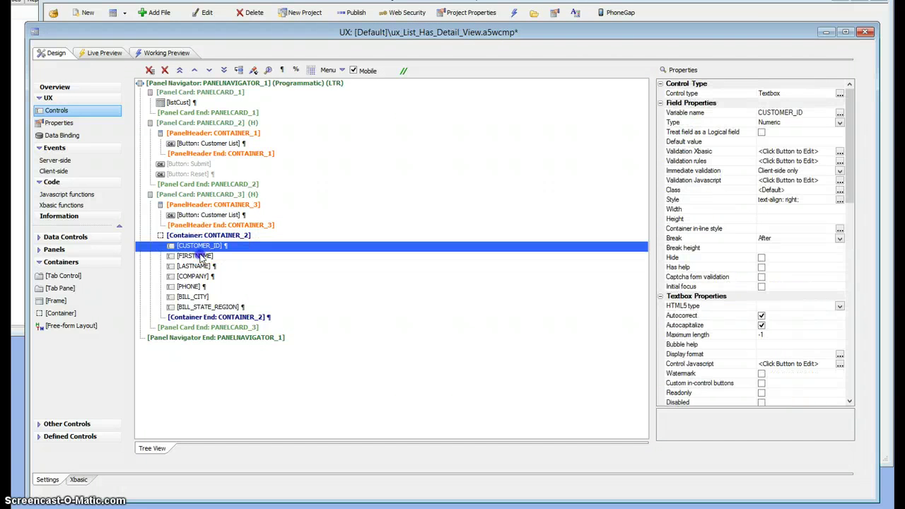
left_click(199, 256)
left_click(199, 246)
left_click(198, 255)
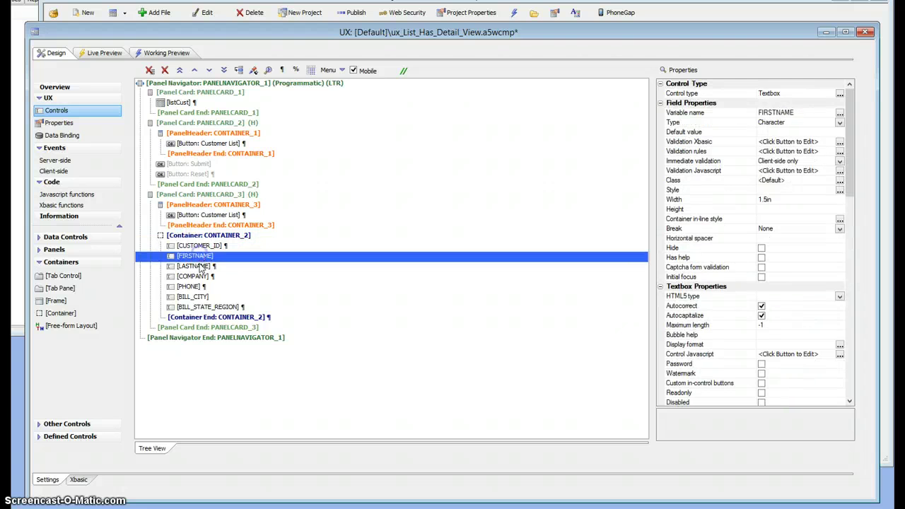
left_click(200, 266)
left_click(198, 276)
left_click(198, 286)
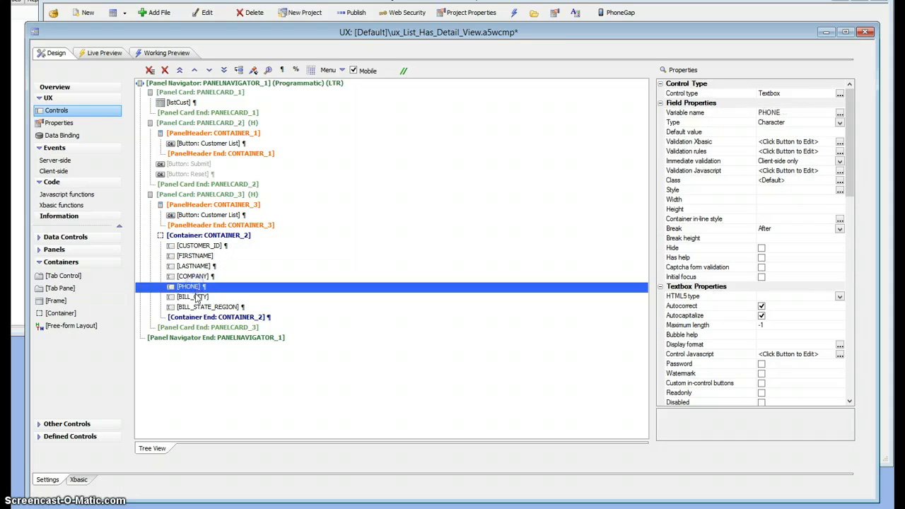
left_click(198, 297)
left_click(199, 306)
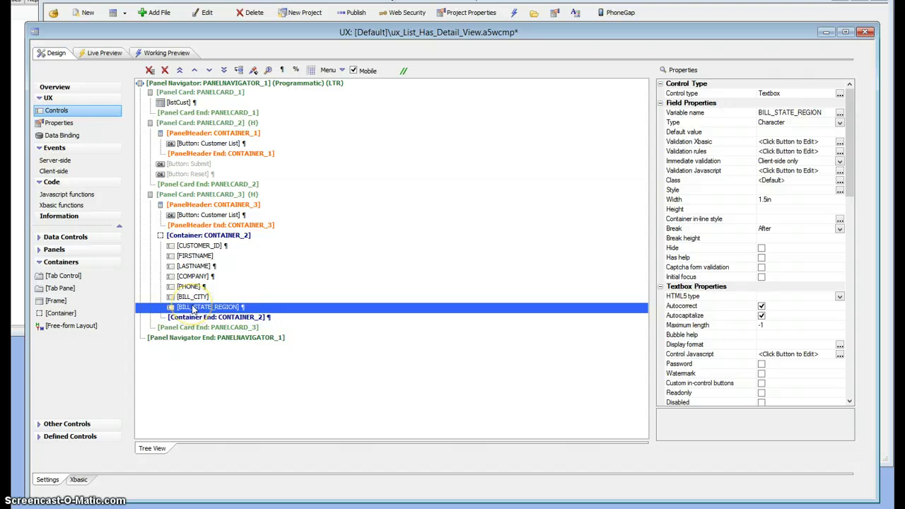
left_click(206, 236)
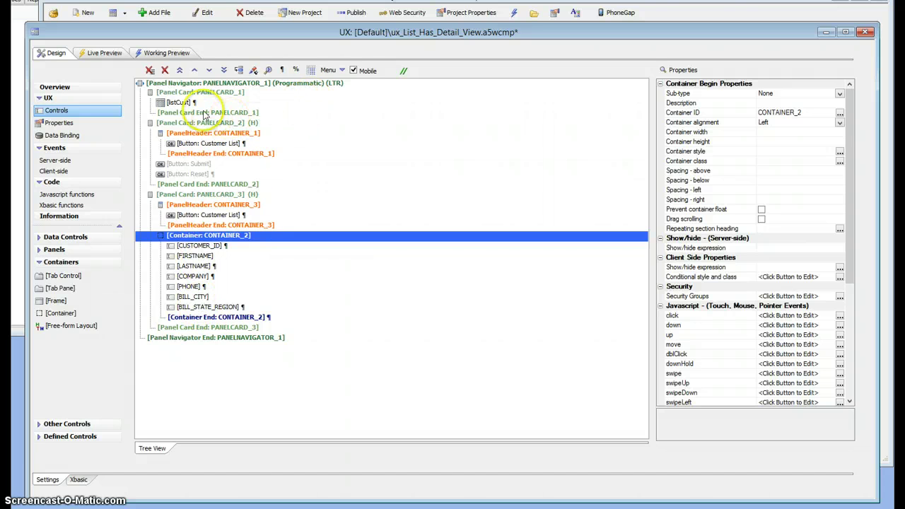
Step: Reopen the listCust control's list properties, check its detail view type and container, and close the builder
left_click(180, 102)
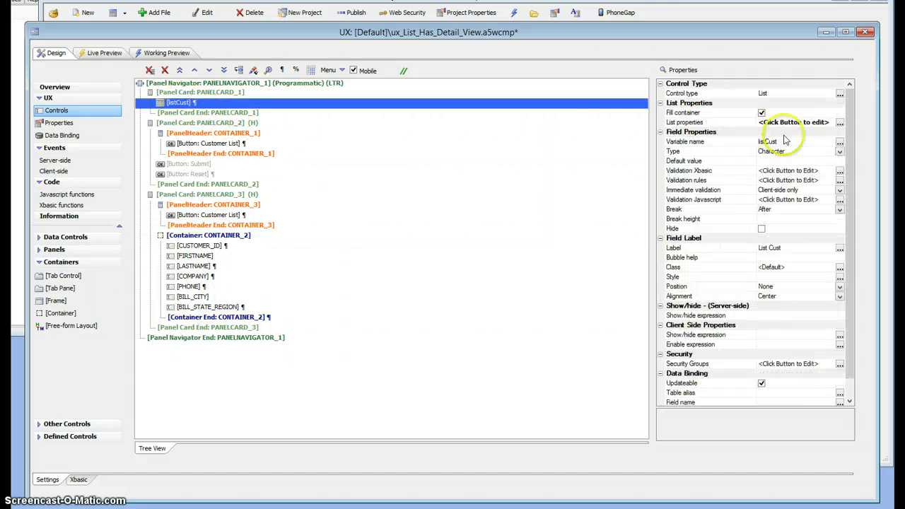
left_click(840, 123)
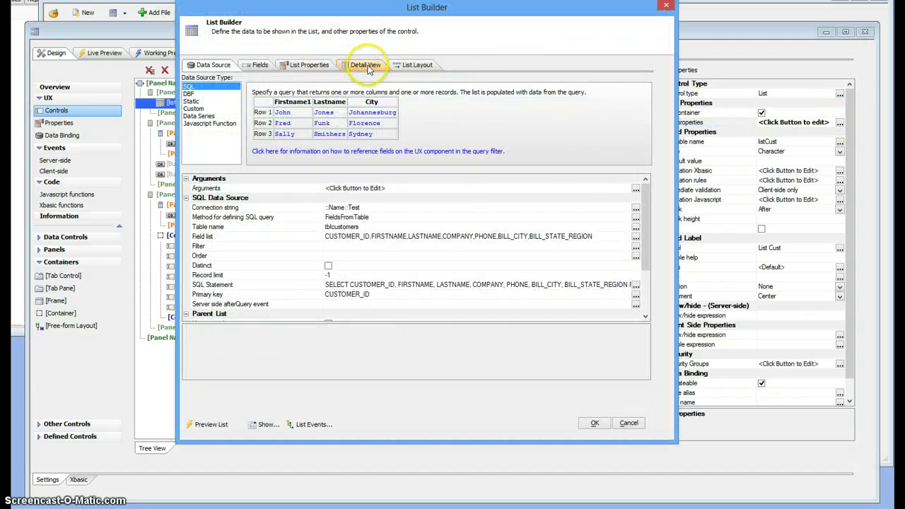
left_click(366, 66)
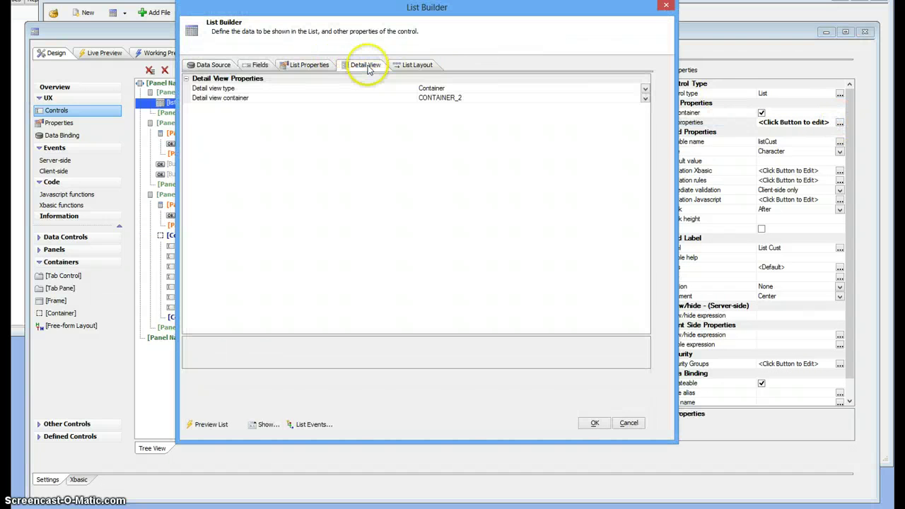
left_click(553, 92)
left_click(553, 99)
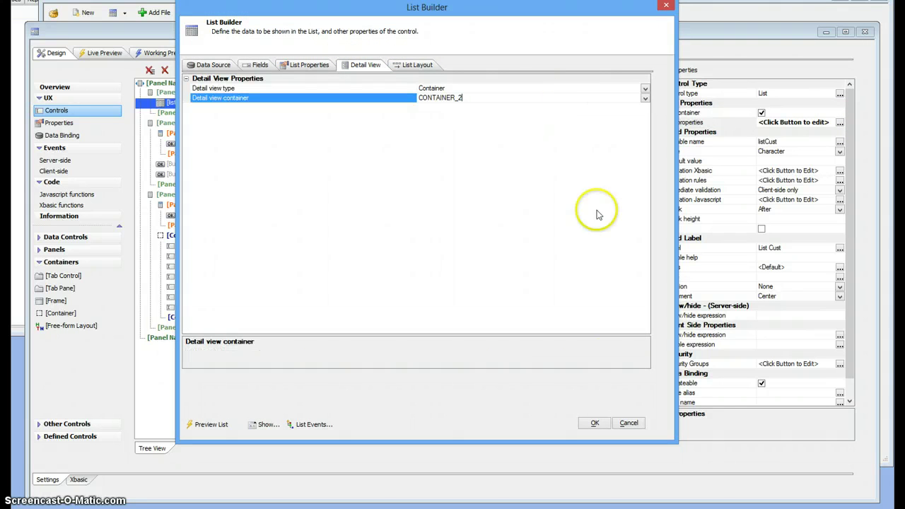
left_click(593, 421)
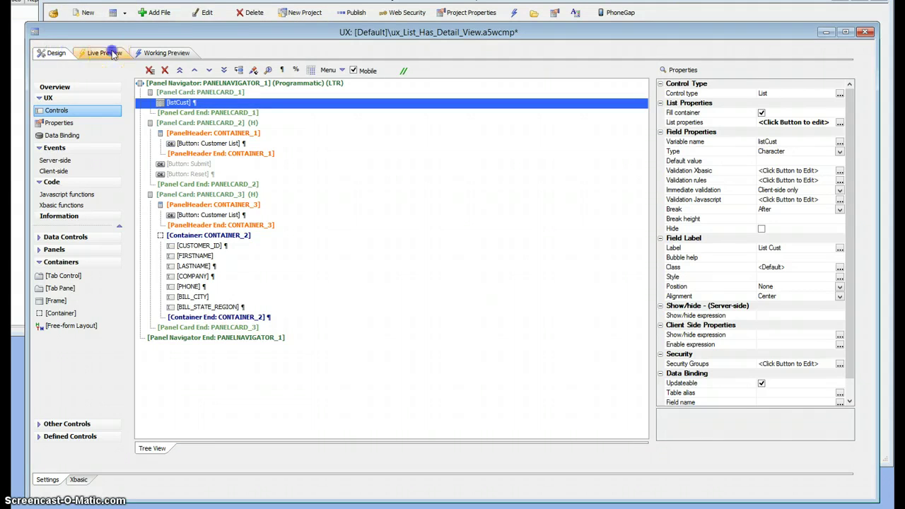
Step: Preview the component live and view the detail records of the first, fourth and third customers, returning to the customer list after each
left_click(152, 7)
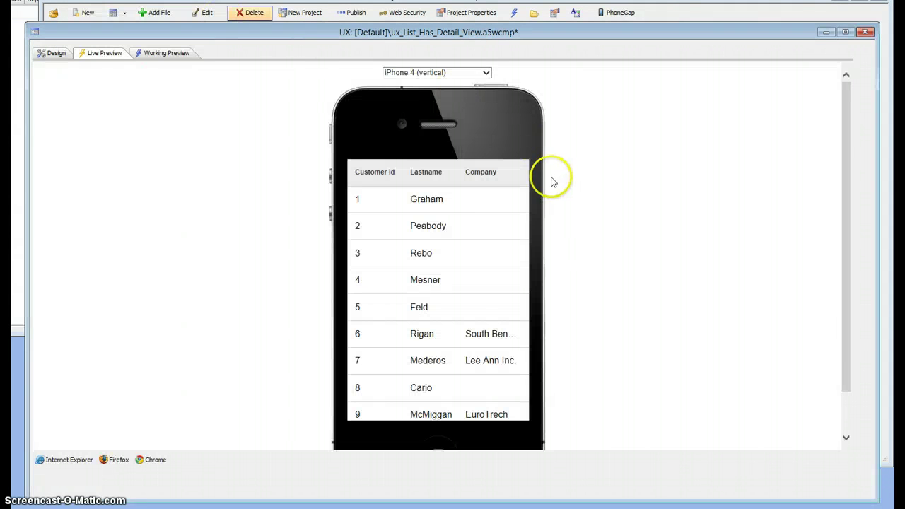
left_click(434, 200)
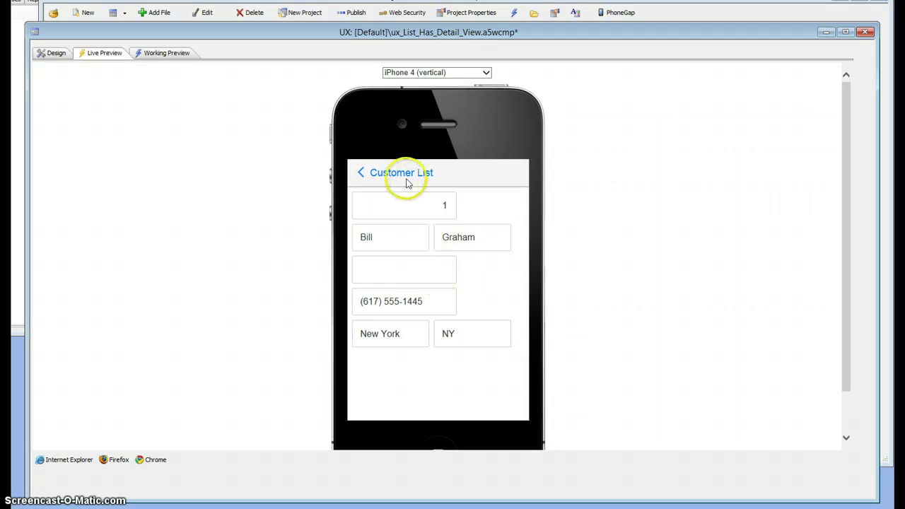
left_click(407, 176)
left_click(406, 291)
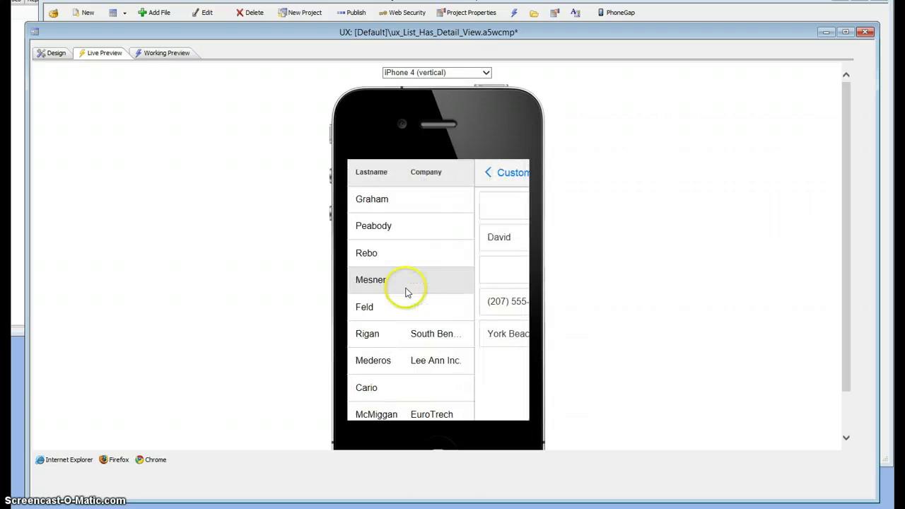
left_click(410, 173)
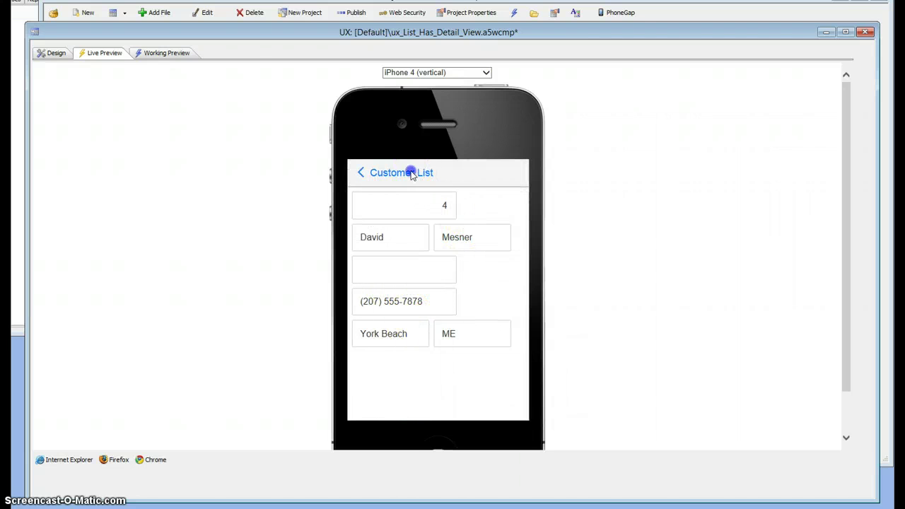
left_click(415, 253)
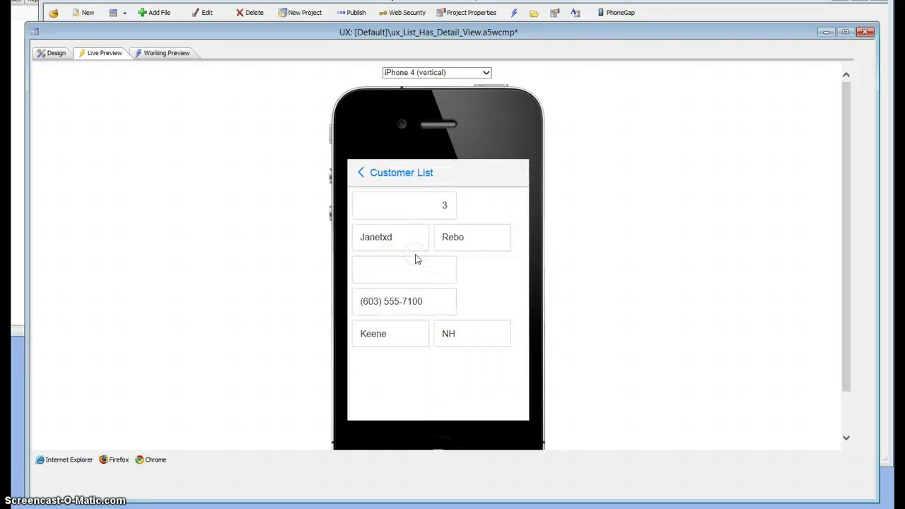
left_click(404, 173)
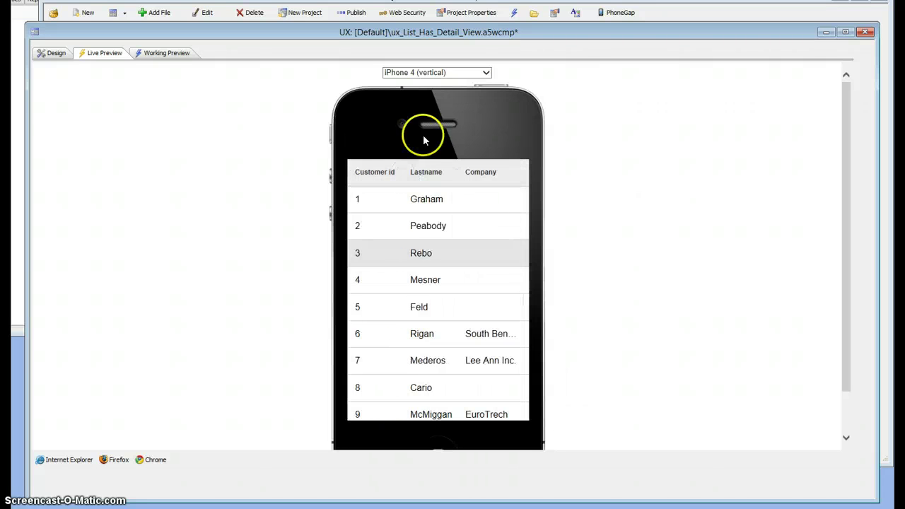
Step: Move the seven field controls, CUSTOMER_ID through BILL_STATE_REGION, out of CONTAINER_2 into PANELCARD_2, directly below the CONTAINER_1 panel header
left_click(55, 52)
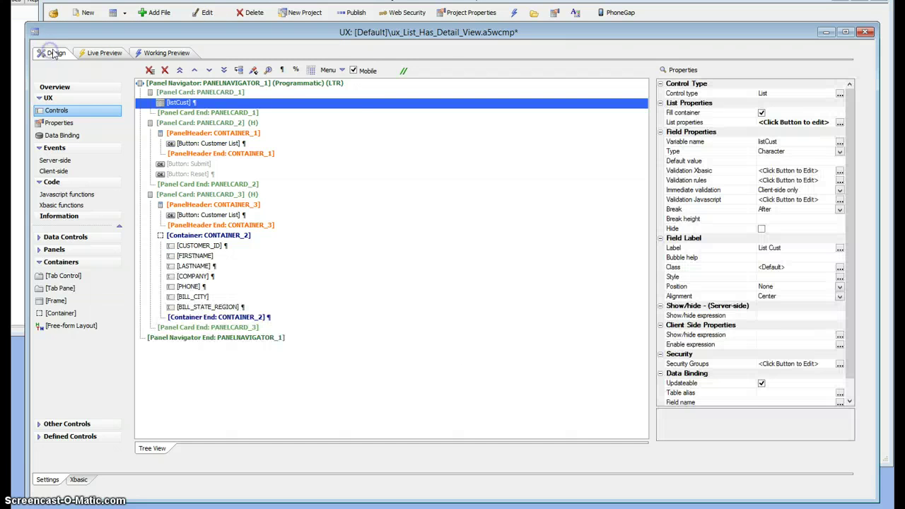
left_click(205, 246)
left_click(207, 306, "shift")
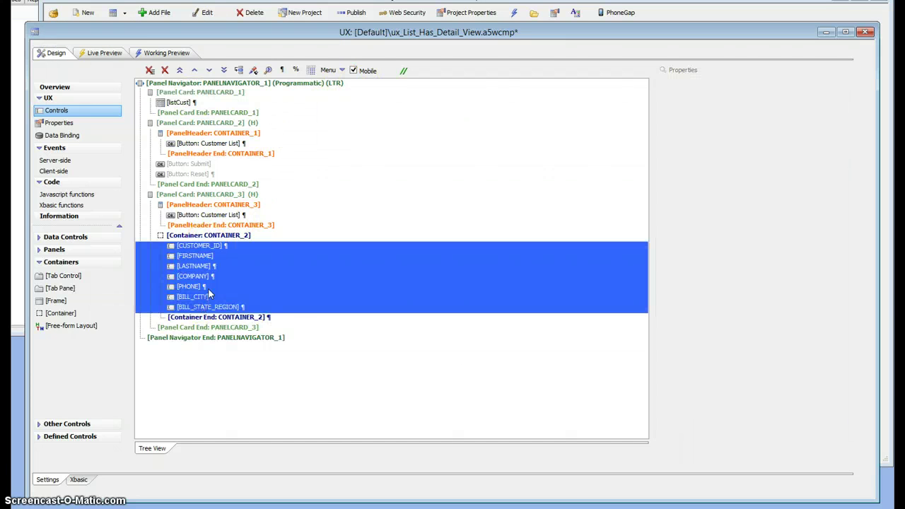
left_click(194, 71)
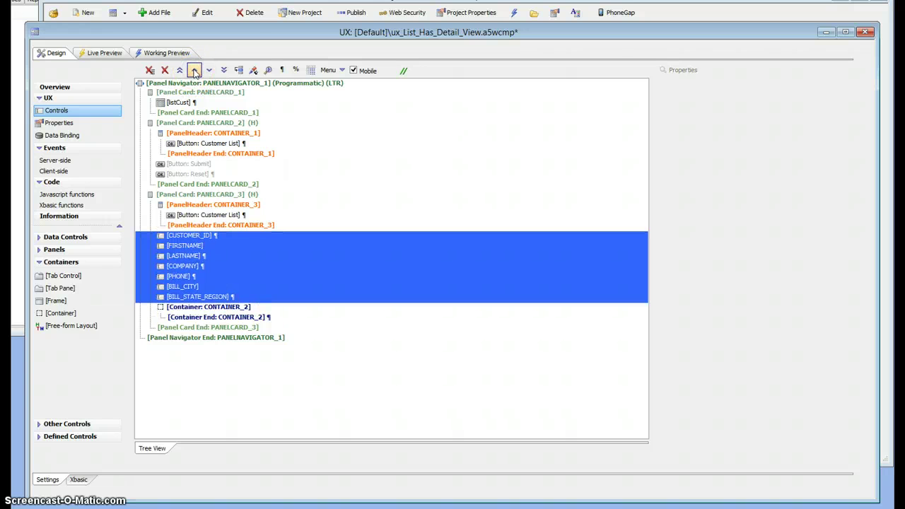
left_click(194, 72)
left_click(194, 71)
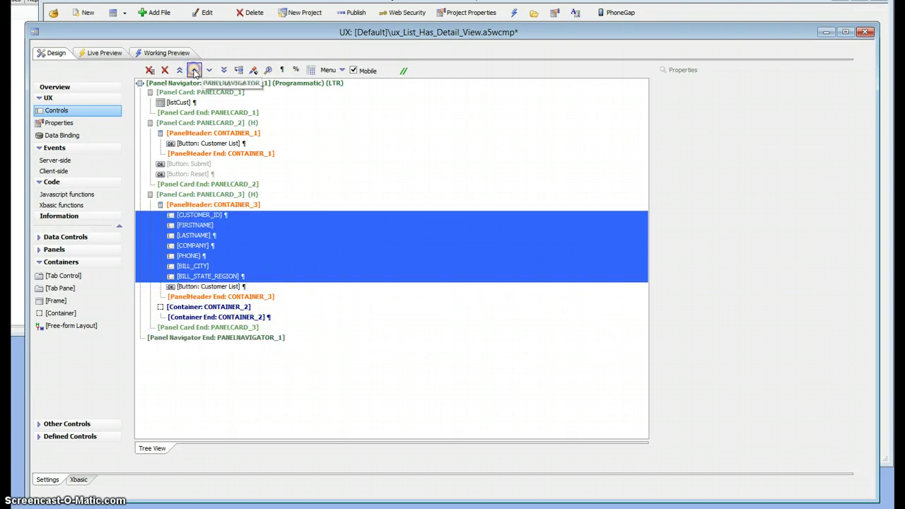
left_click(194, 72)
left_click(194, 71)
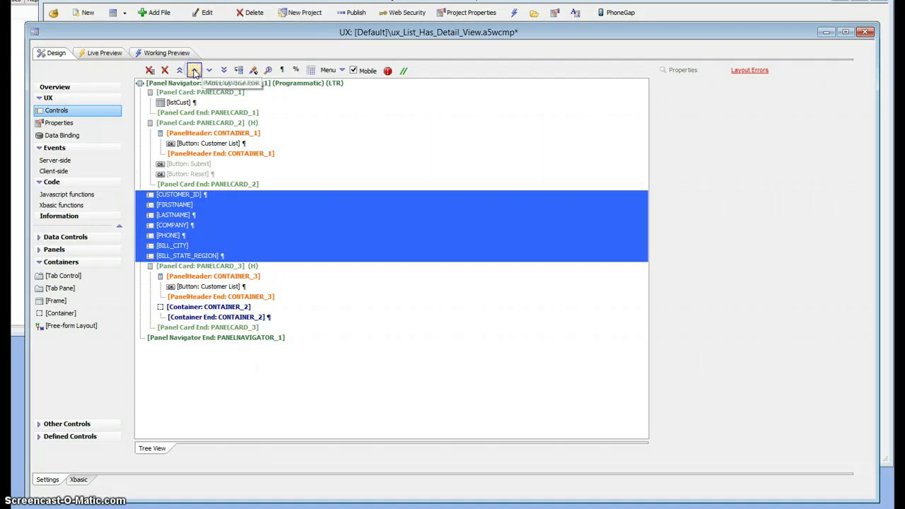
left_click(194, 72)
left_click(194, 72)
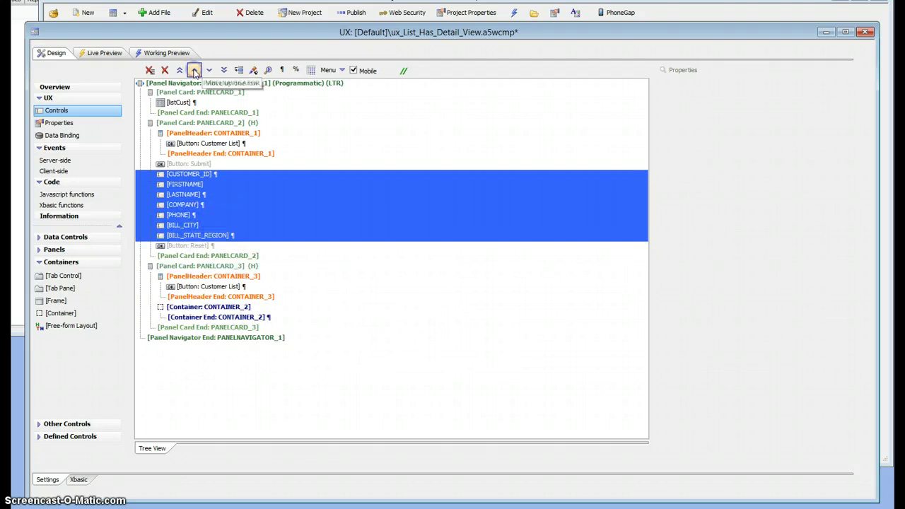
left_click(195, 71)
left_click(215, 161, "ctrl")
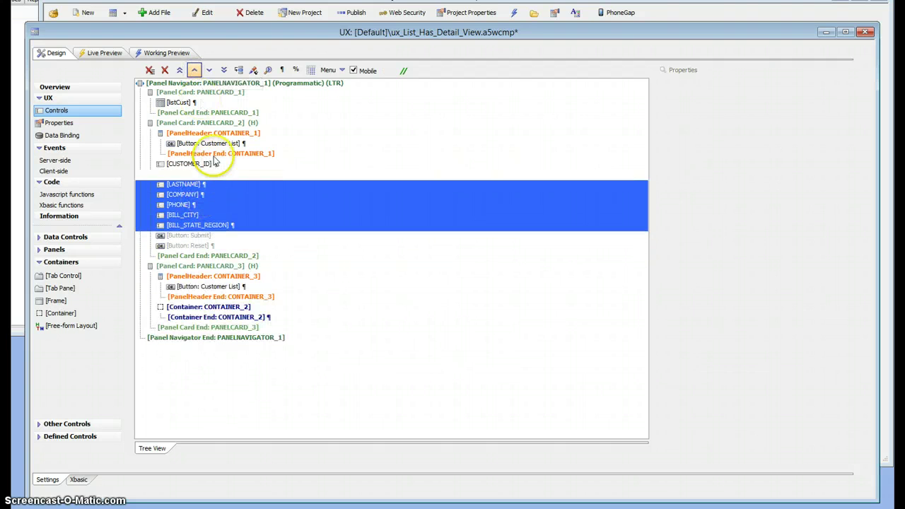
left_click(215, 155)
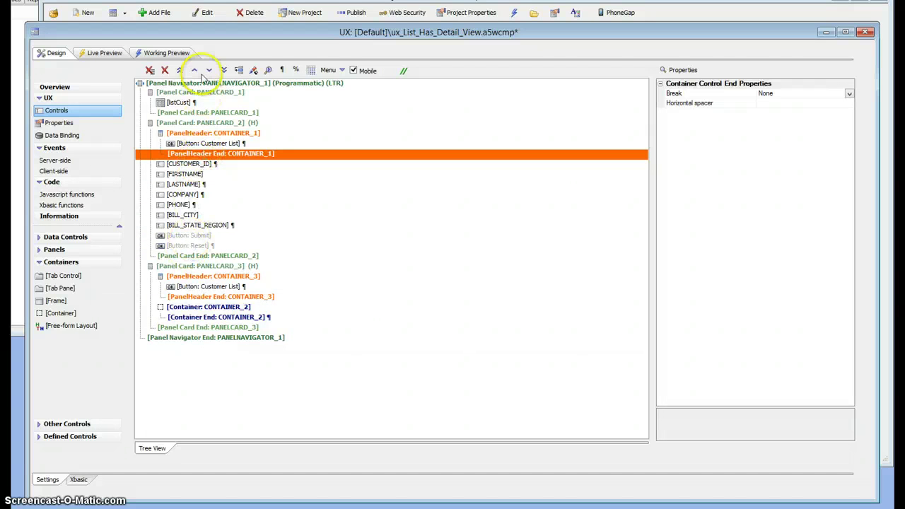
Step: Set the listCust control's detail view type to FieldMap in its list properties
left_click(182, 104)
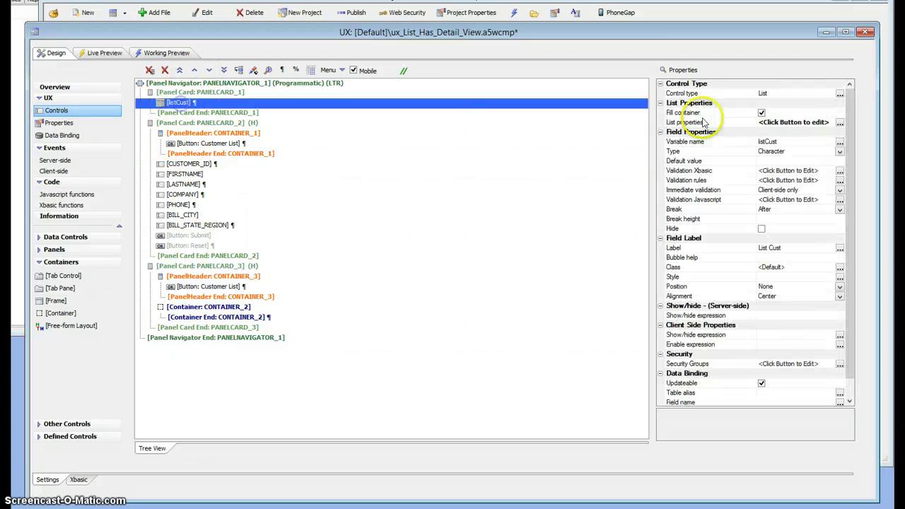
left_click(839, 123)
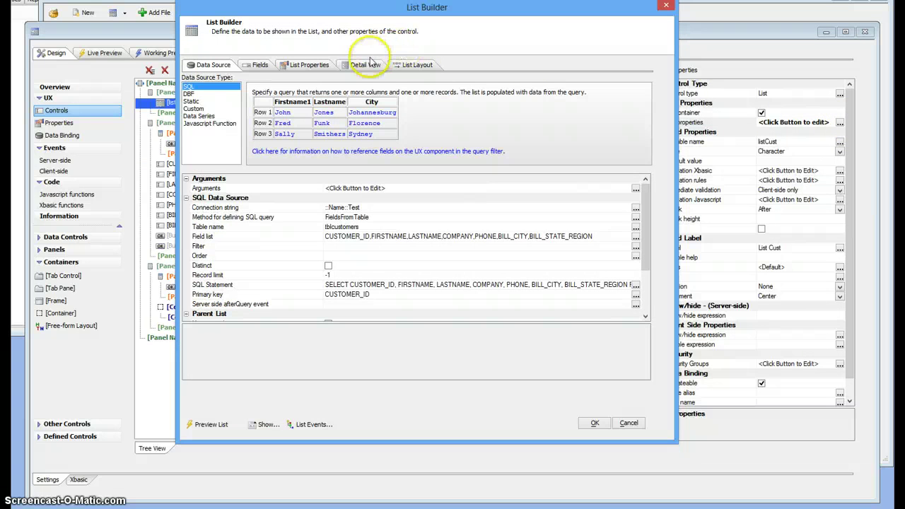
left_click(359, 64)
left_click(645, 89)
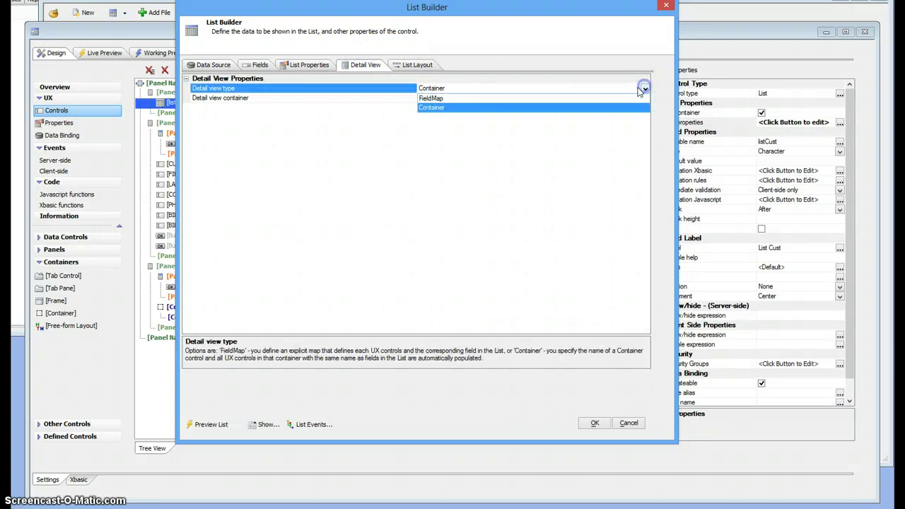
left_click(457, 95)
Step: Unmap all seven list columns, from CUSTOMER_ID through FIRSTNAME, in the detail view field map and confirm the map
left_click(572, 100)
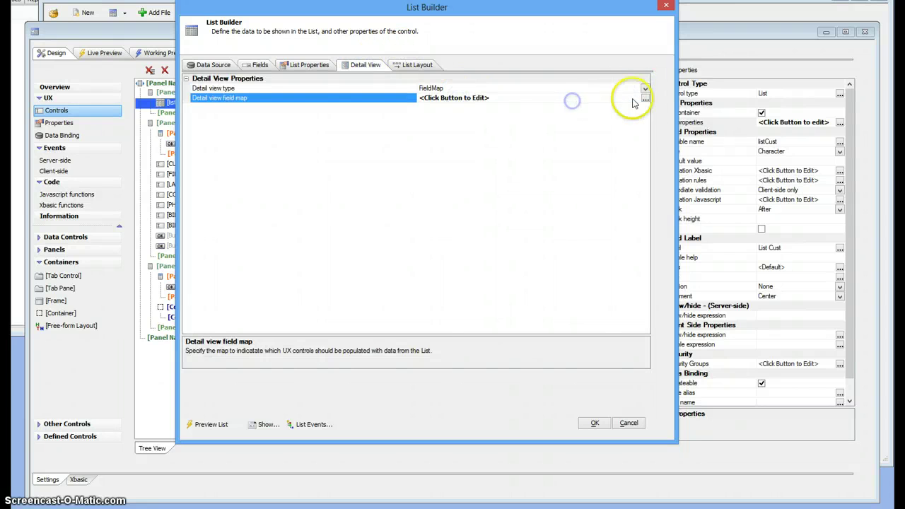
left_click(645, 100)
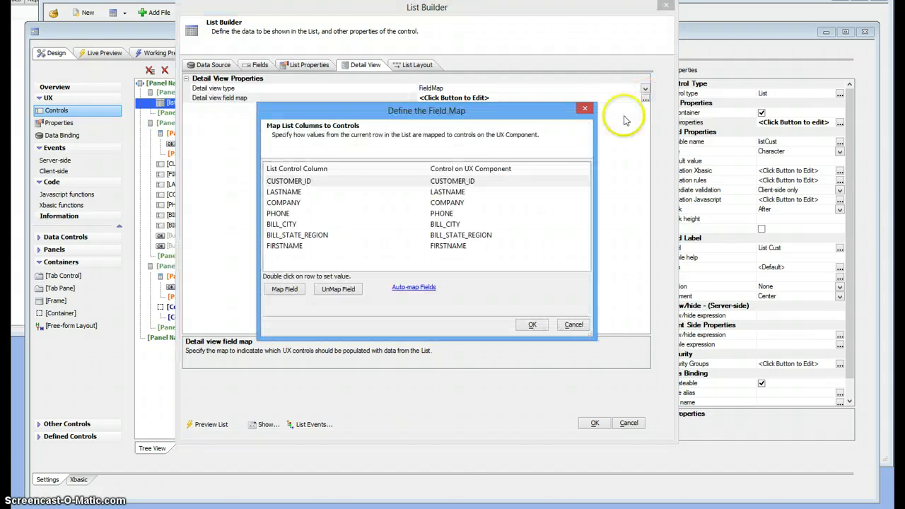
left_click(336, 288)
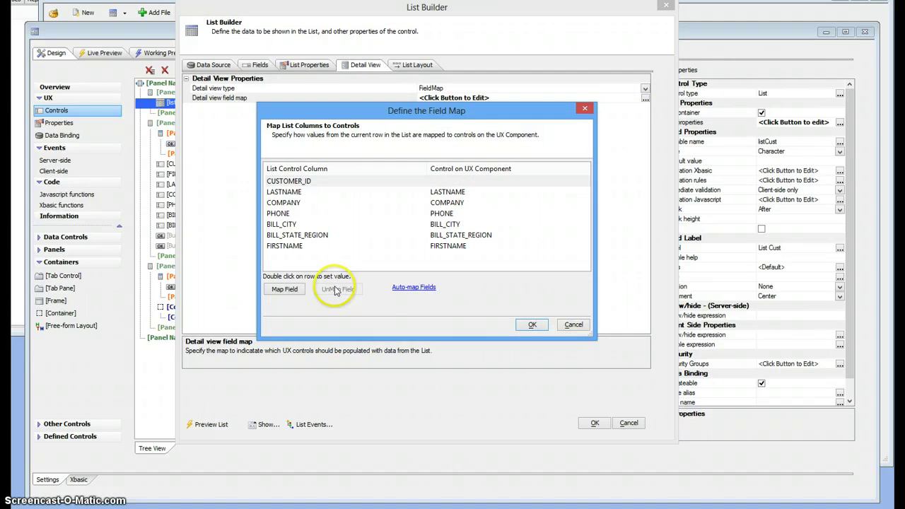
left_click(293, 192)
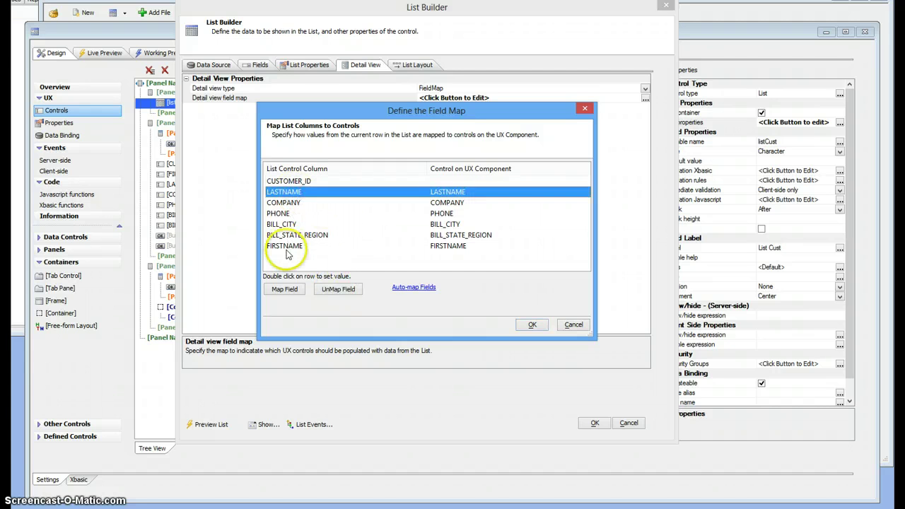
left_click(329, 289)
left_click(304, 202)
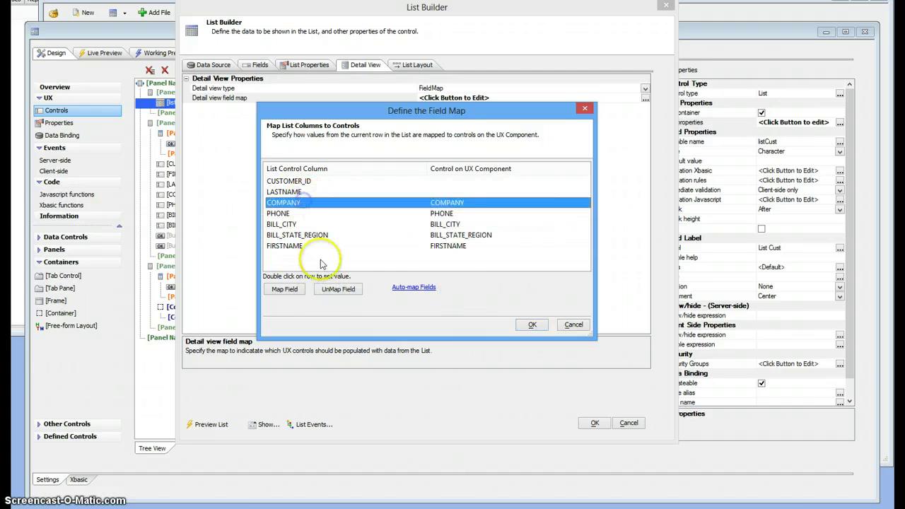
left_click(335, 288)
left_click(359, 212)
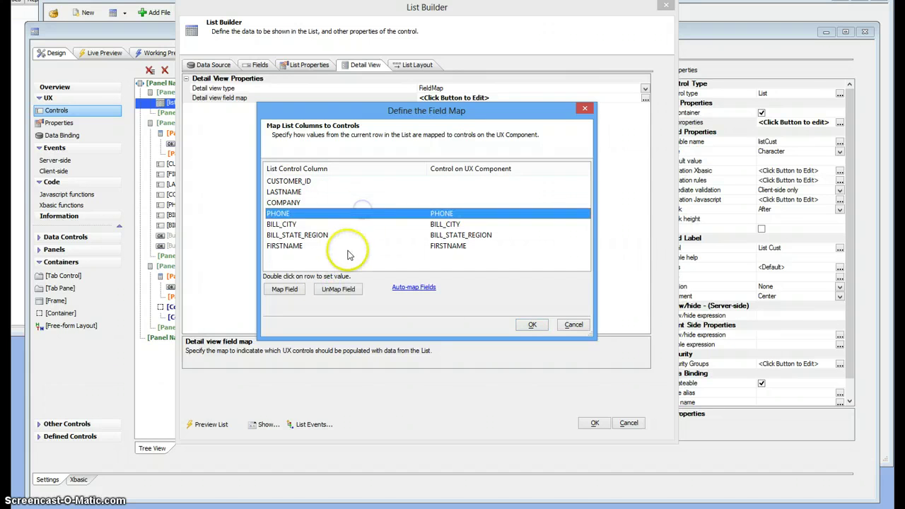
left_click(346, 288)
left_click(353, 224)
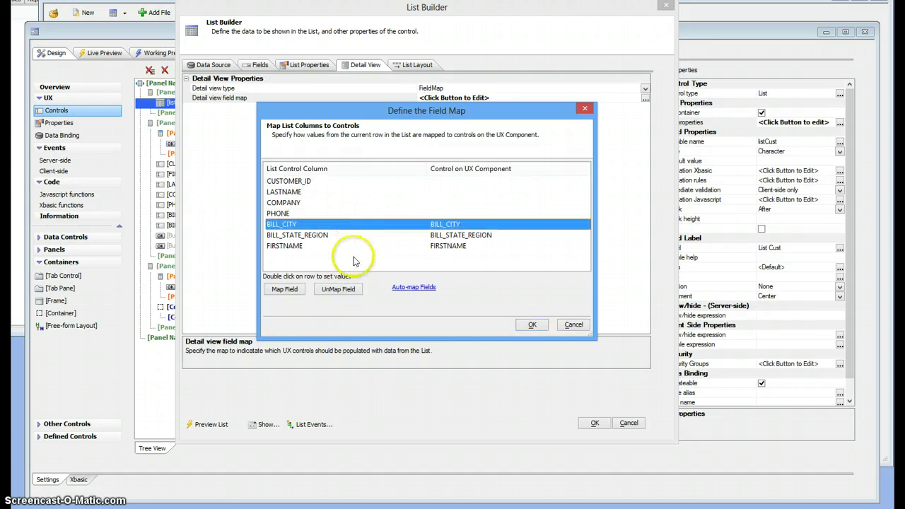
left_click(340, 289)
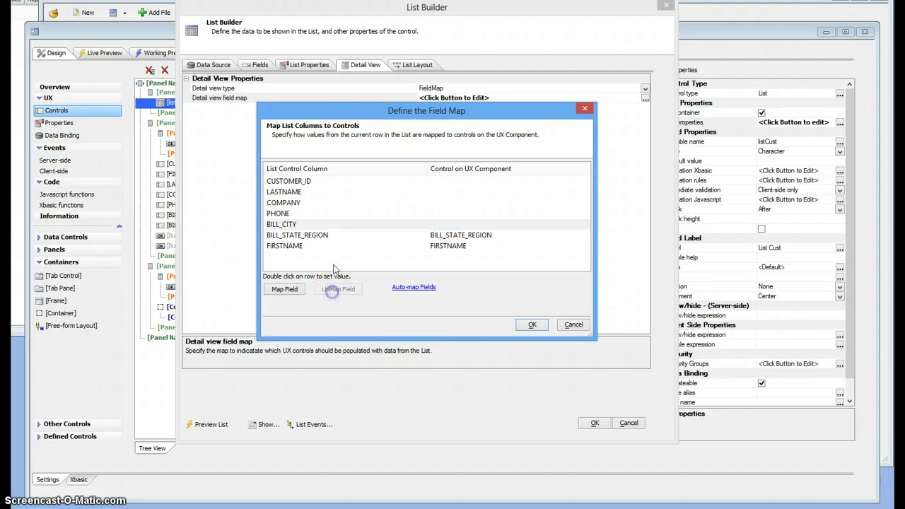
left_click(327, 236)
left_click(332, 289)
left_click(322, 245)
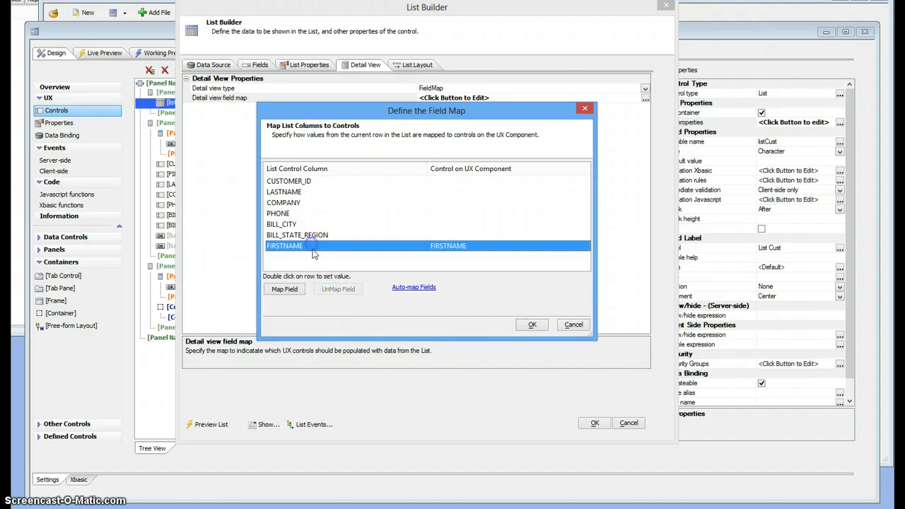
left_click(331, 290)
left_click(531, 325)
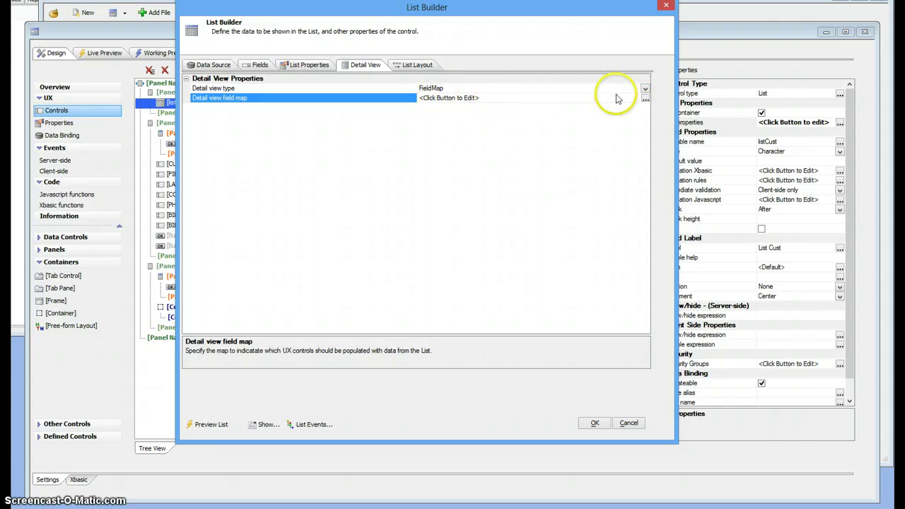
Step: Auto-map the list columns to their matching controls, check LASTNAME's target control, and save the field map and list settings
left_click(645, 99)
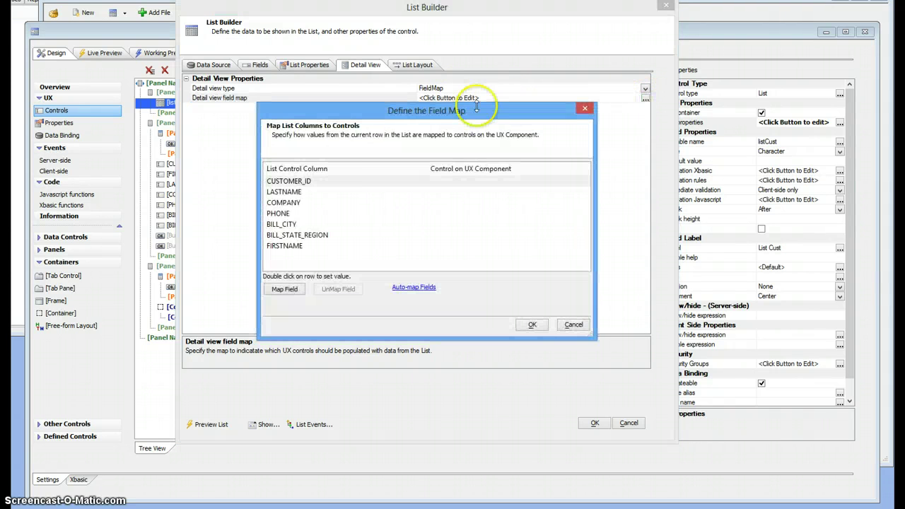
left_click_drag(414, 111, 400, 87)
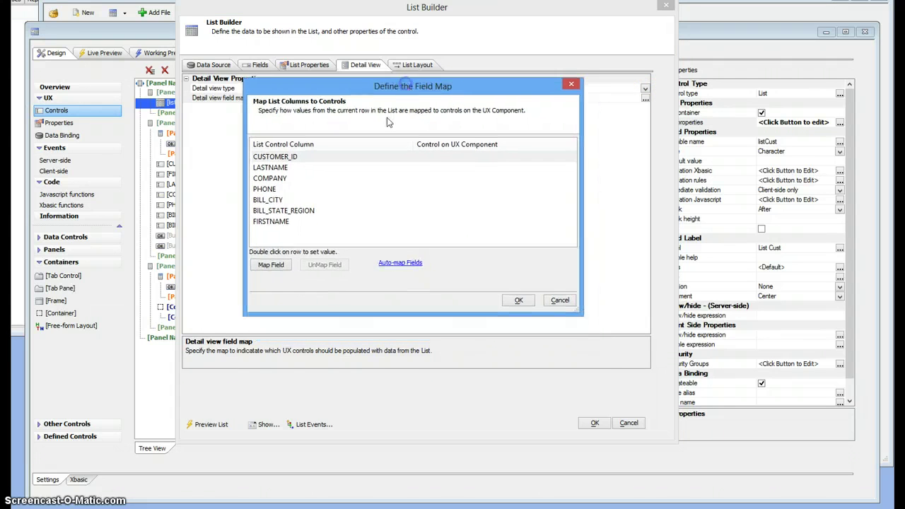
left_click(387, 267)
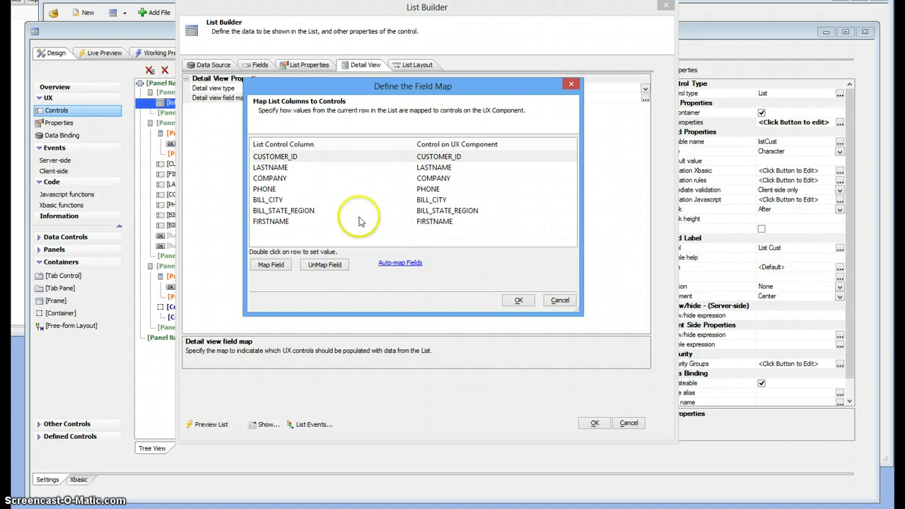
double_click(275, 170)
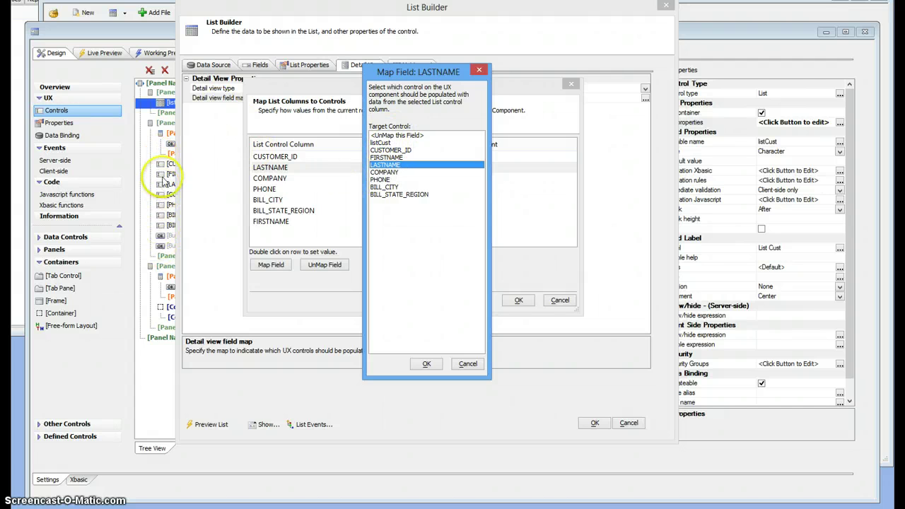
left_click(427, 364)
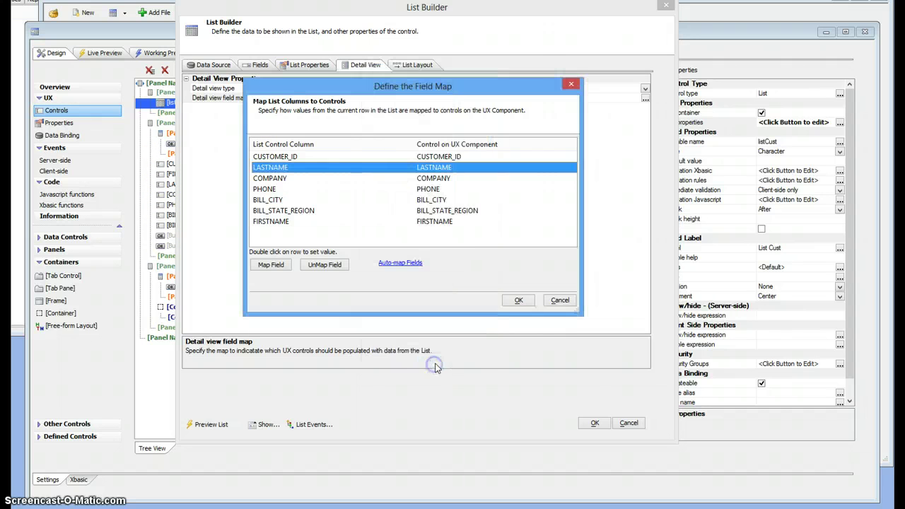
left_click(519, 300)
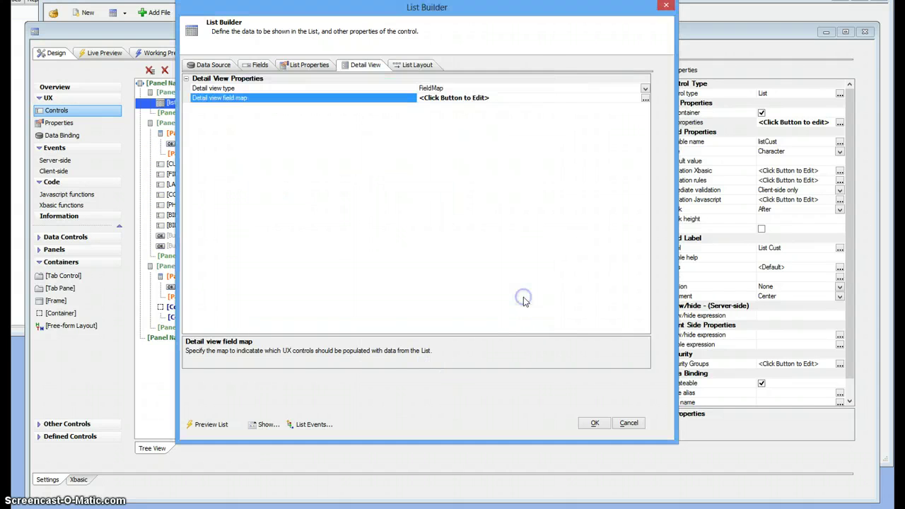
left_click(594, 423)
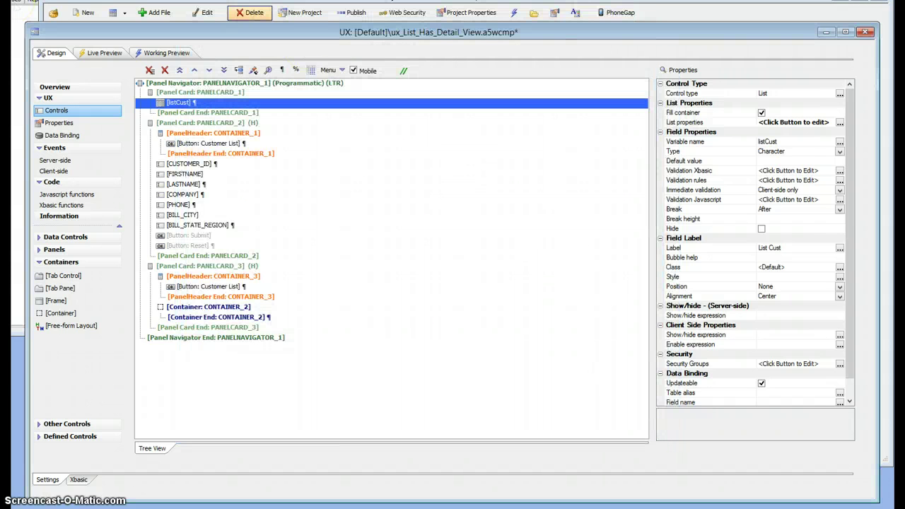
Step: Preview the component live, open the third customer's detail view, and return to the customer list
left_click(104, 53)
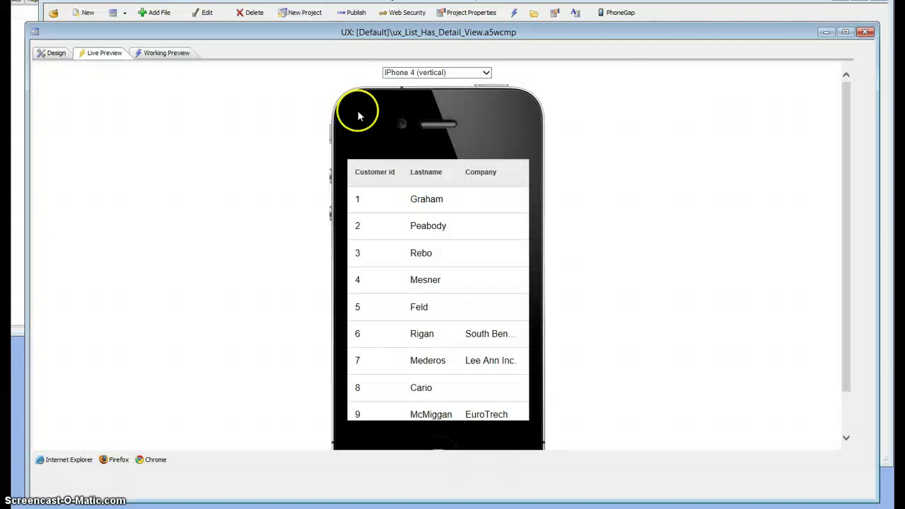
left_click(421, 253)
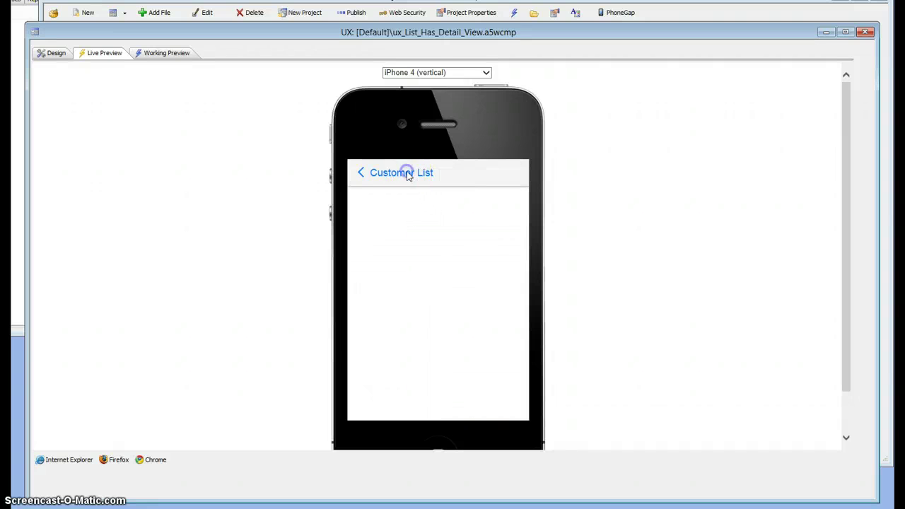
left_click(408, 174)
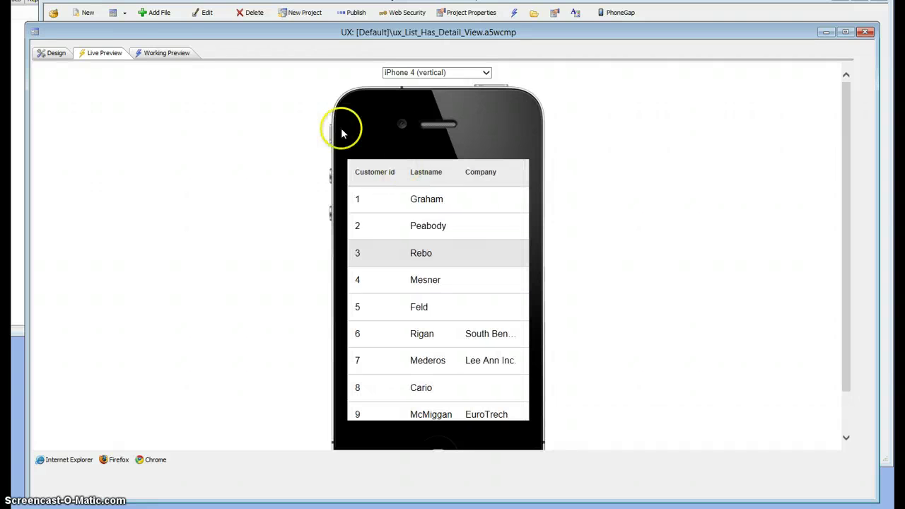
Step: Return to the component design and check the detail fields from CUSTOMER_ID to BILL_STATE_REGION in PANELCARD_2
left_click(56, 53)
left_click(192, 163)
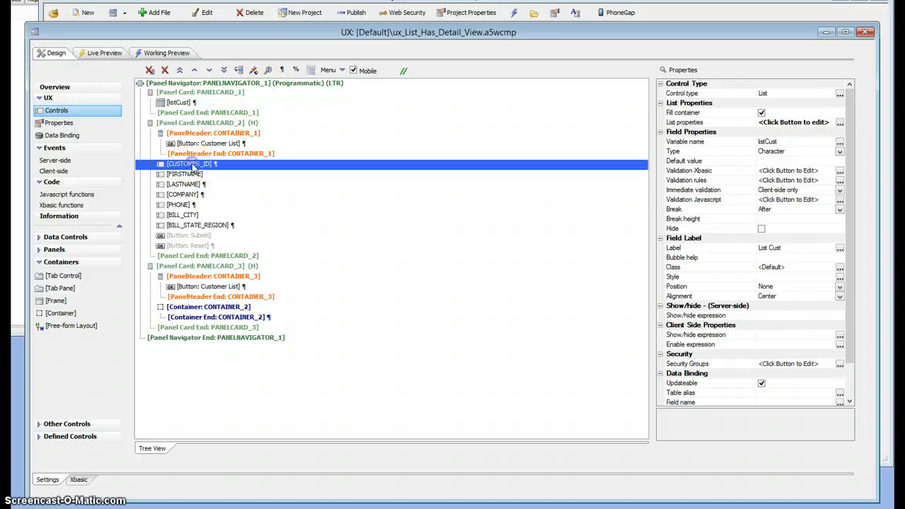
left_click(190, 225)
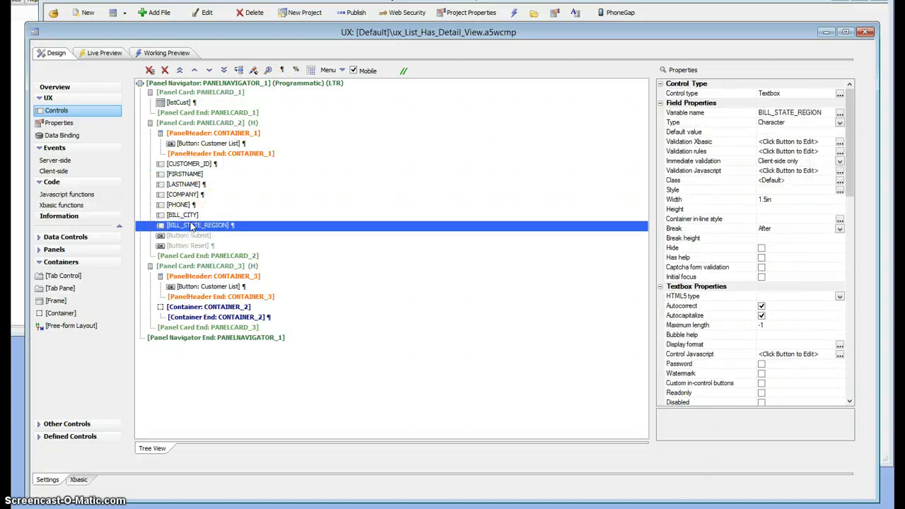
Step: Open the listCust control's additional run-time JavaScript events from its list properties to reach the onTap code
left_click(332, 102)
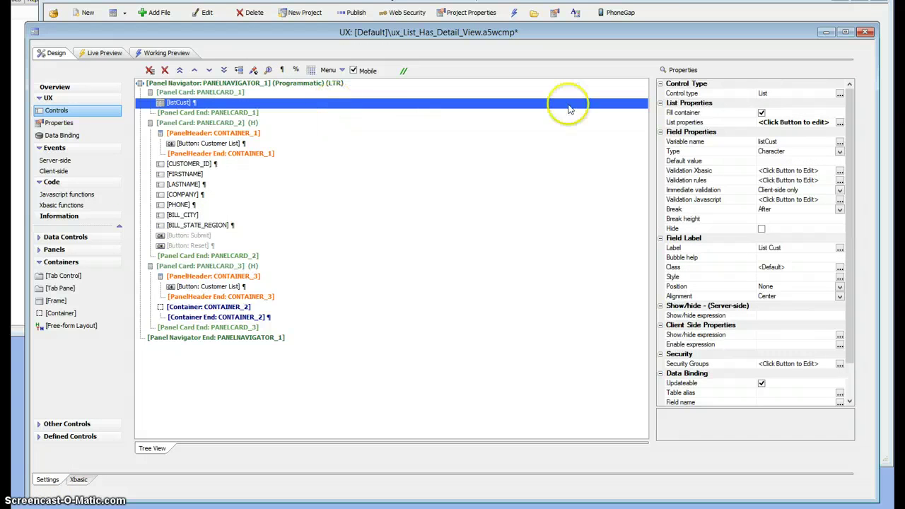
left_click(839, 122)
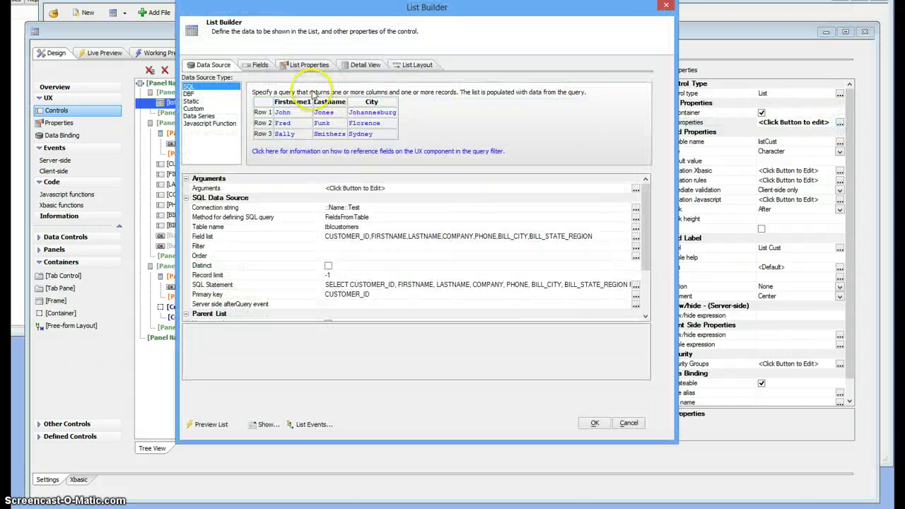
left_click(308, 69)
left_click_drag(646, 97, 650, 272)
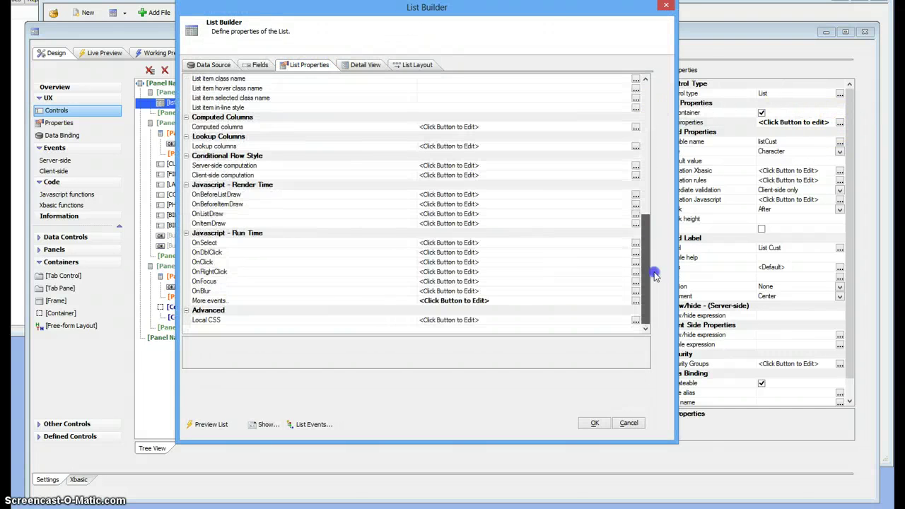
left_click(610, 303)
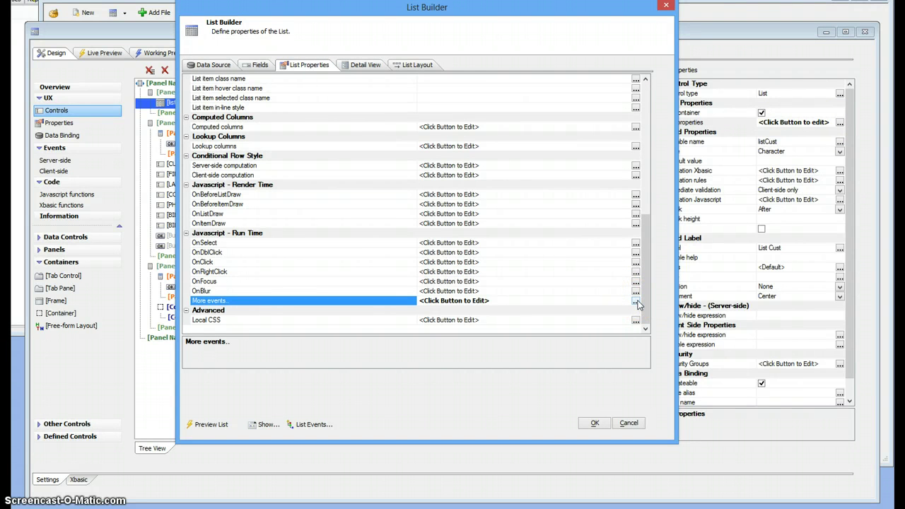
left_click(636, 301)
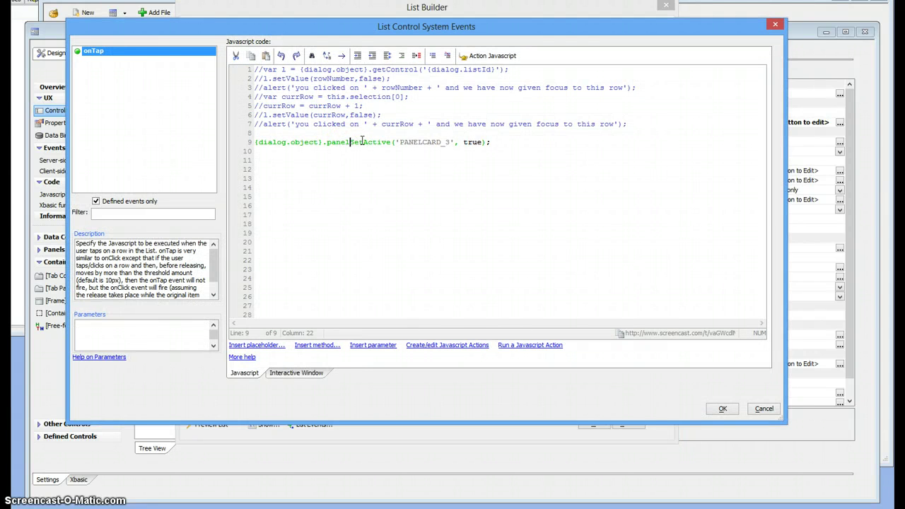
Step: Change the panelSetActive target in the onTap code to 'PANELCARD_2' and save the event and list settings
left_click(505, 143)
type("2")
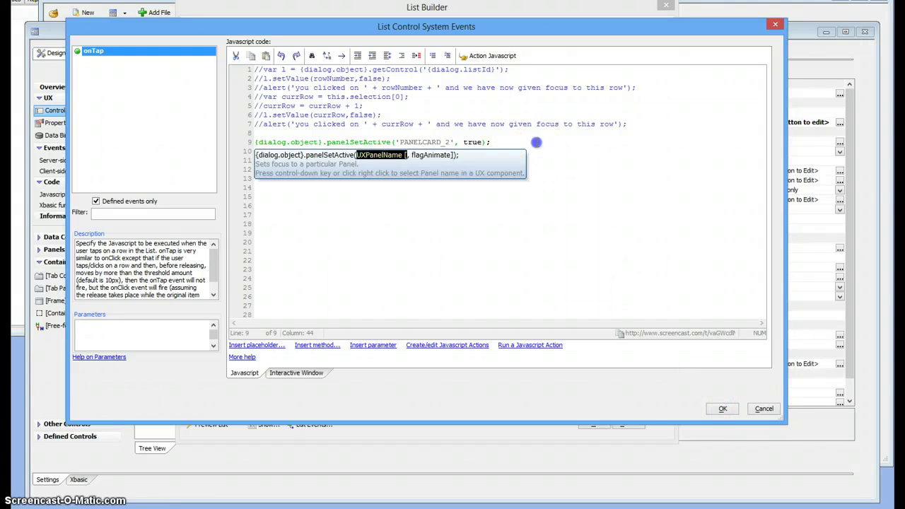
left_click(536, 142)
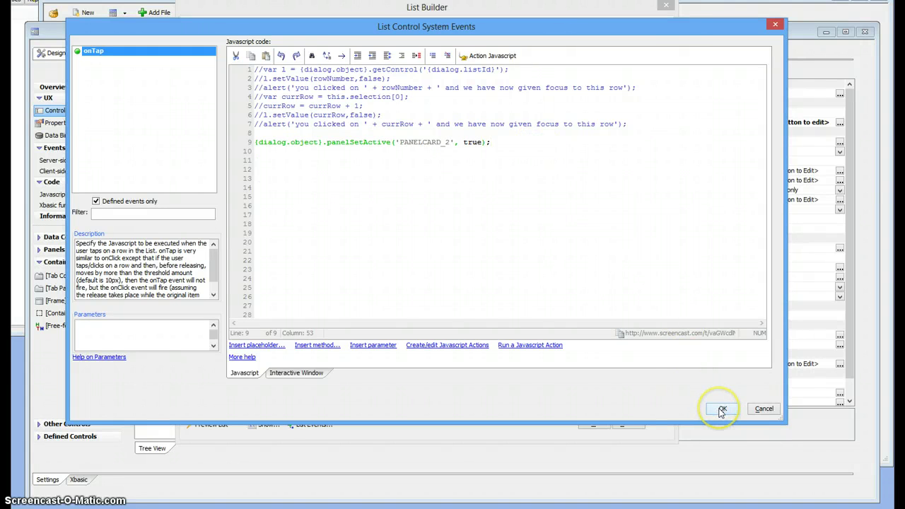
left_click(719, 410)
left_click(591, 421)
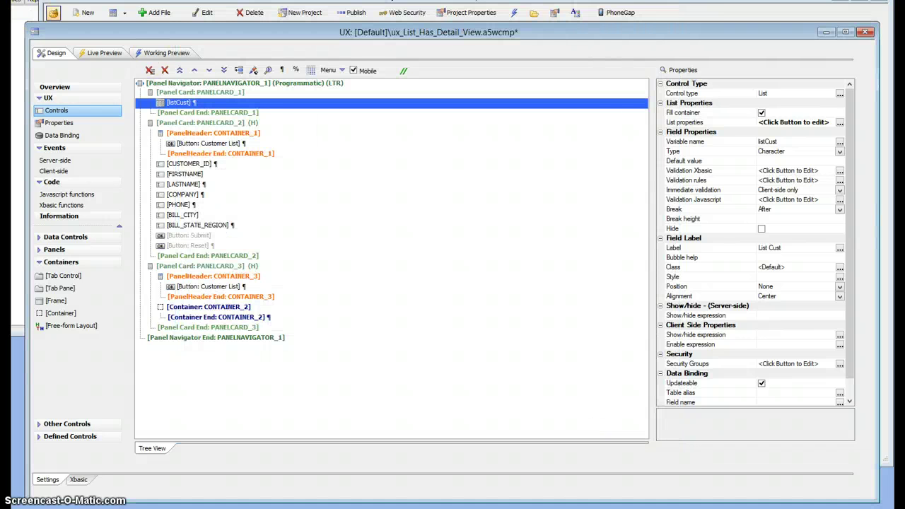
Step: Preview the component live and open the detail views of customers 2, 4 and 6, returning to the customer list after each
left_click(99, 54)
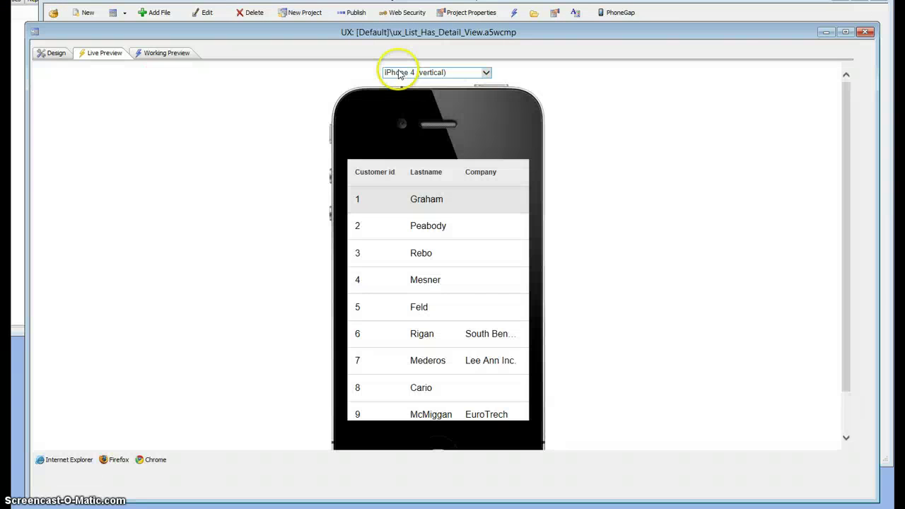
left_click(426, 229)
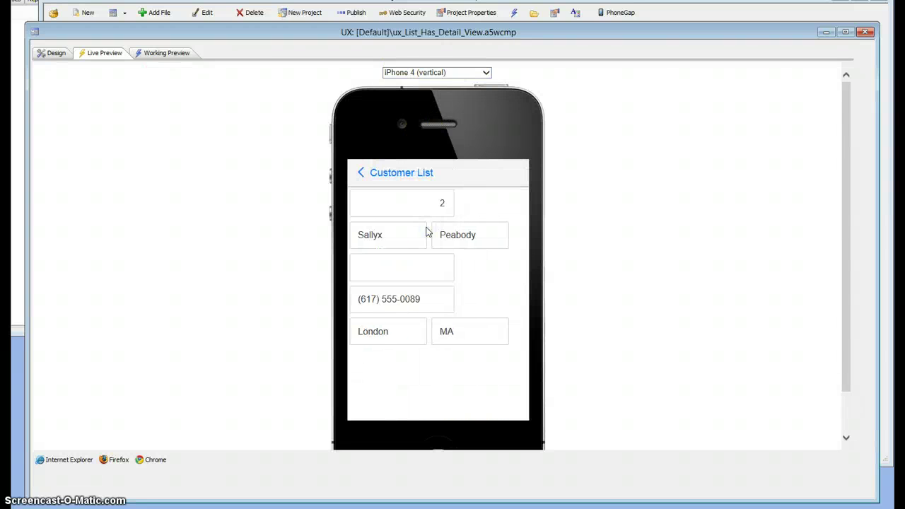
left_click(403, 174)
left_click(418, 279)
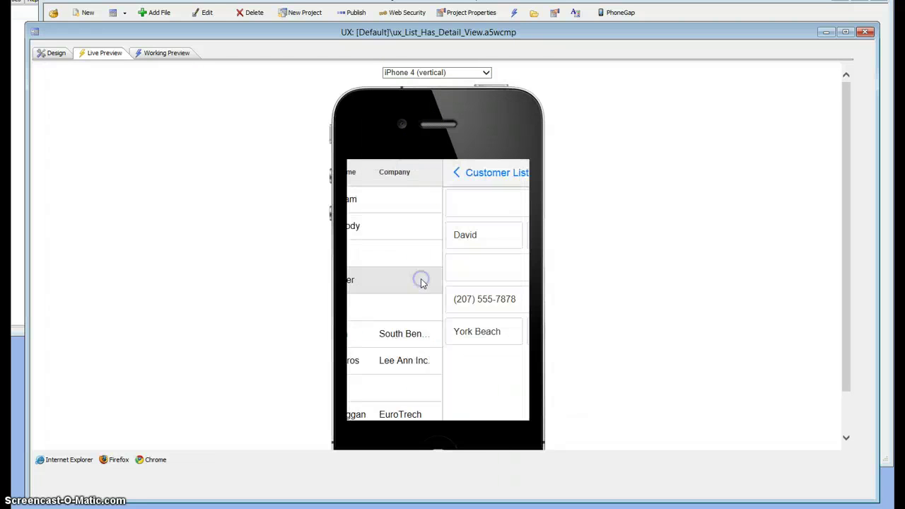
left_click(422, 183)
left_click(417, 333)
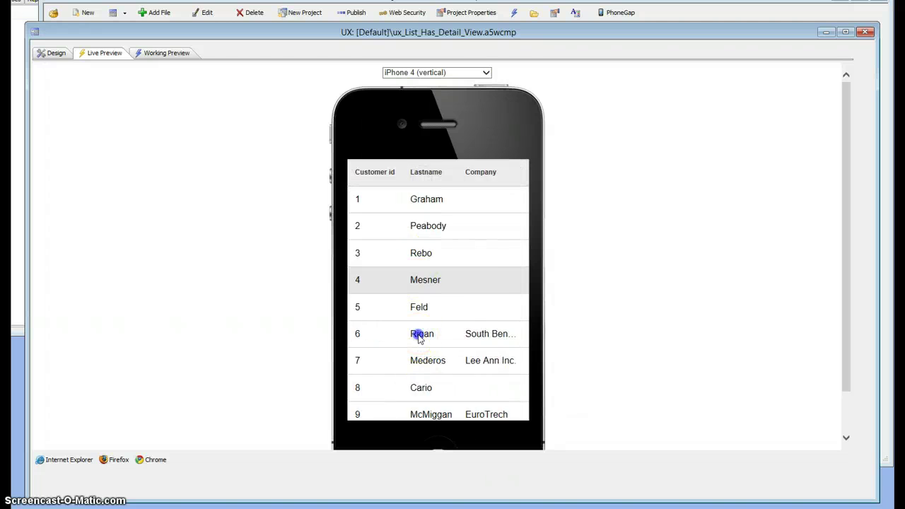
left_click(405, 173)
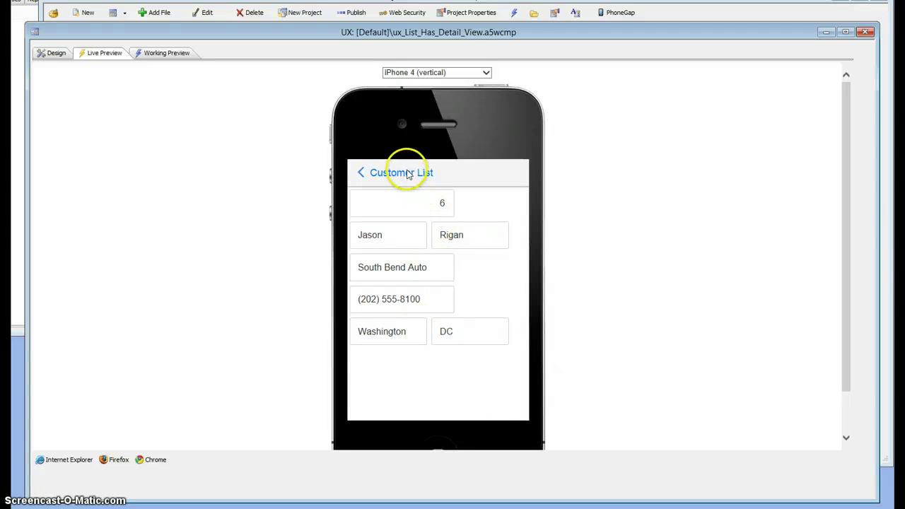